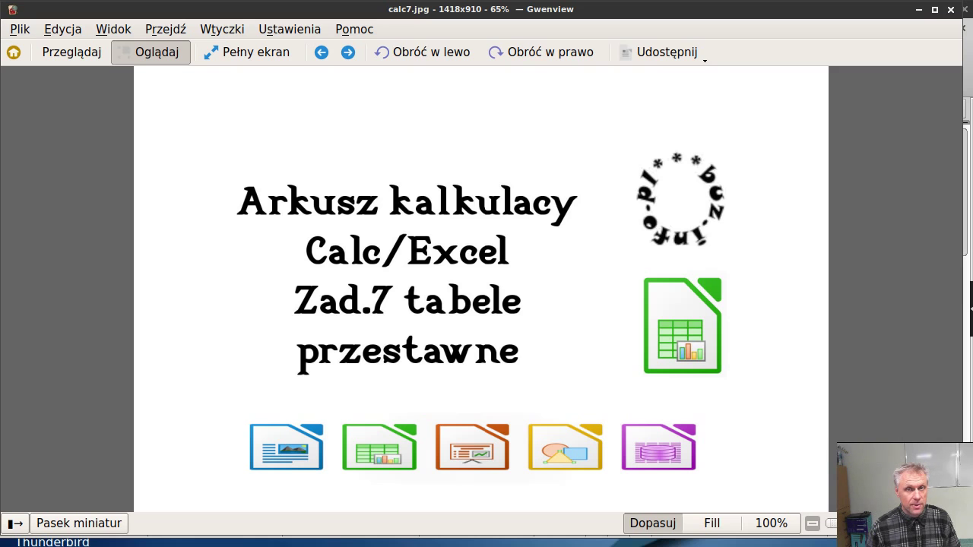
# Switch from Gwenview to the zadania7_z_info_o_excelu.ods spreadsheet in LibreOffice Calc
pyautogui.hotkey('alt', 'Tab')
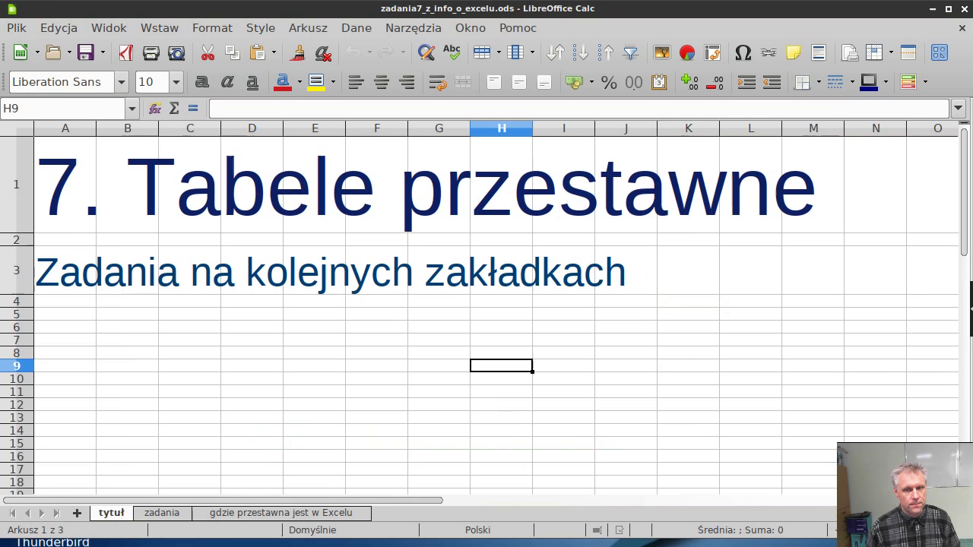
# On the zadania sheet, point out the price, quantity and turnover figures, the dates and the firma entries
pyautogui.click(168, 513)
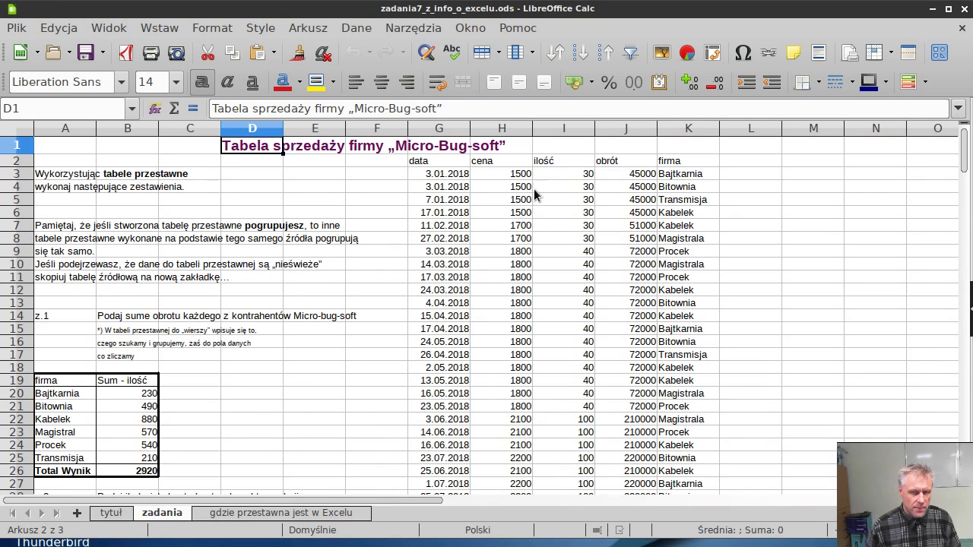
pyautogui.moveTo(524, 187); pyautogui.dragTo(647, 446)
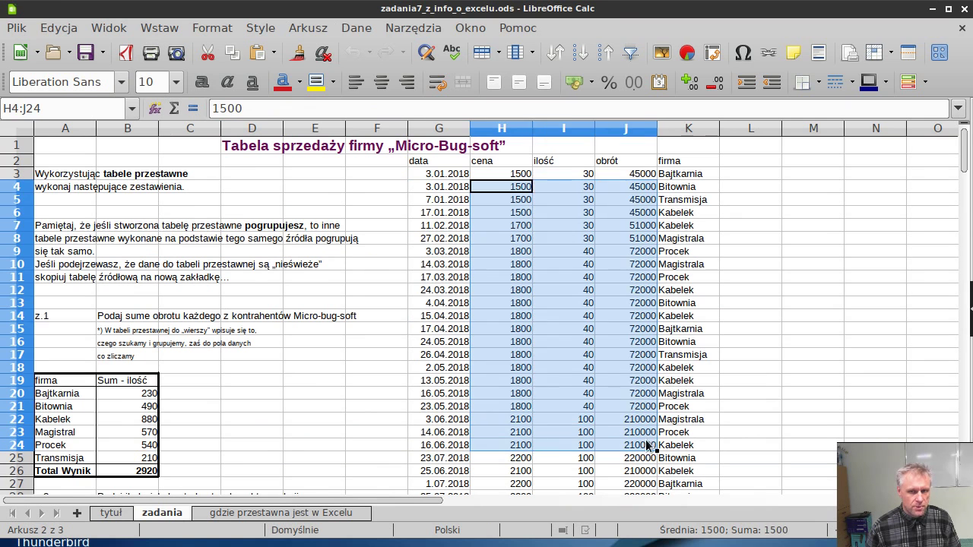
pyautogui.click(704, 446)
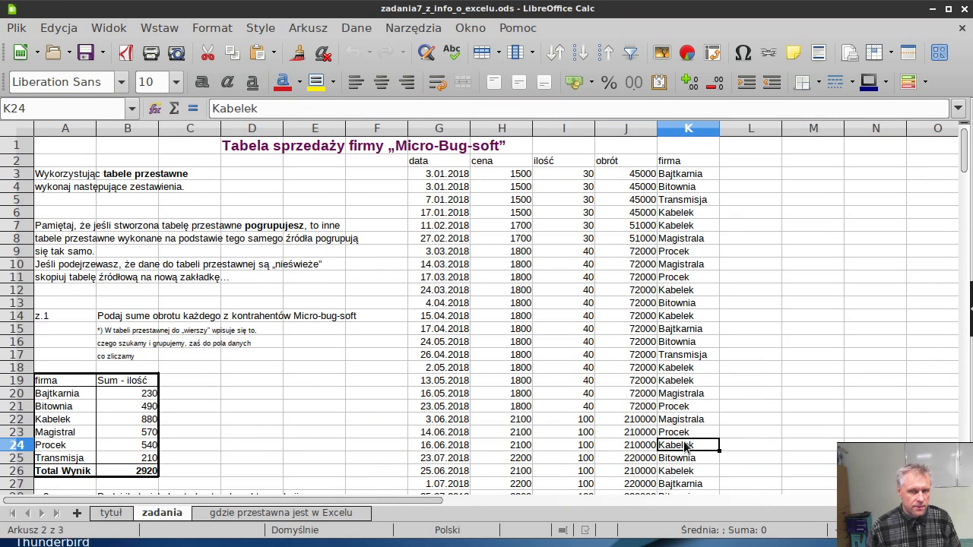
pyautogui.click(440, 175)
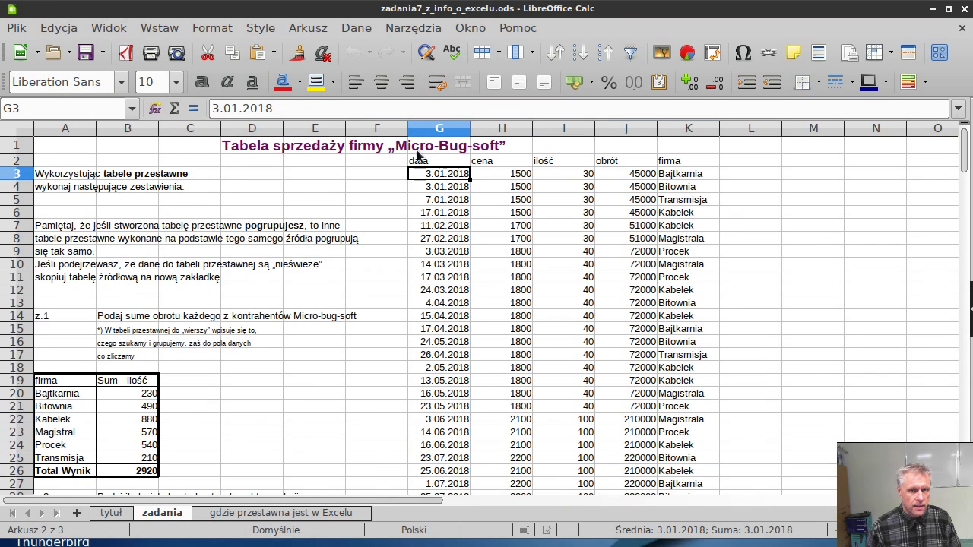
pyautogui.click(686, 199)
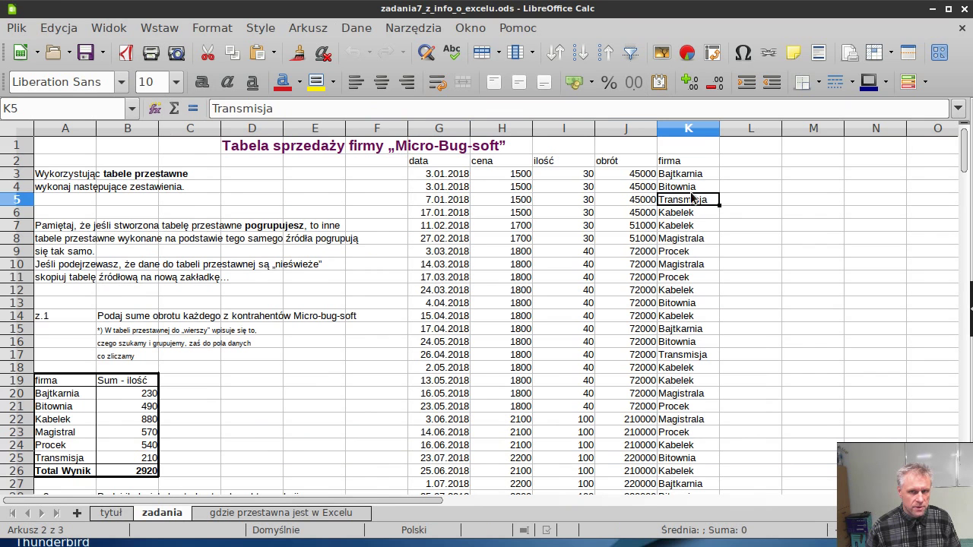
pyautogui.click(444, 175)
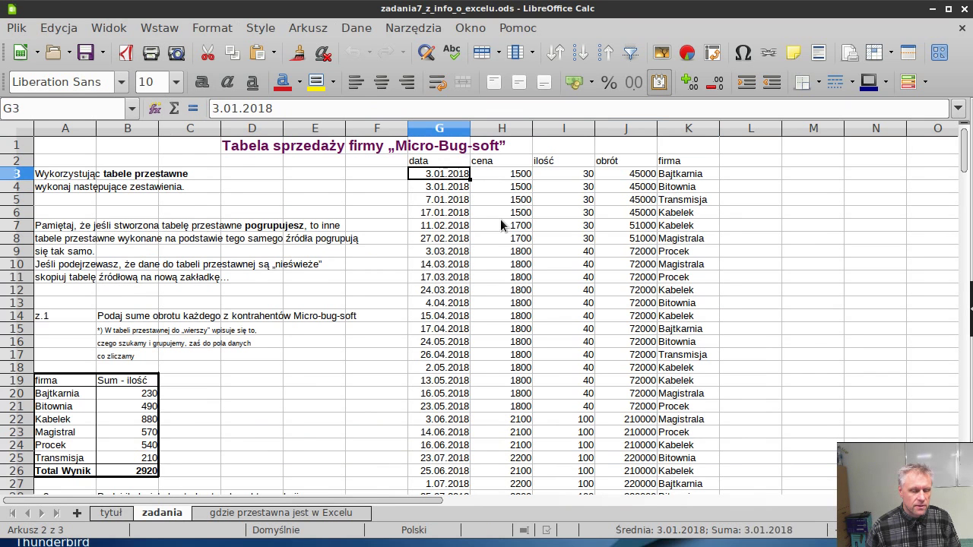
# Highlight the quantities in I4:I15, the 1700 price in H7, and the headers from data to firma
pyautogui.moveTo(578, 186); pyautogui.dragTo(584, 328)
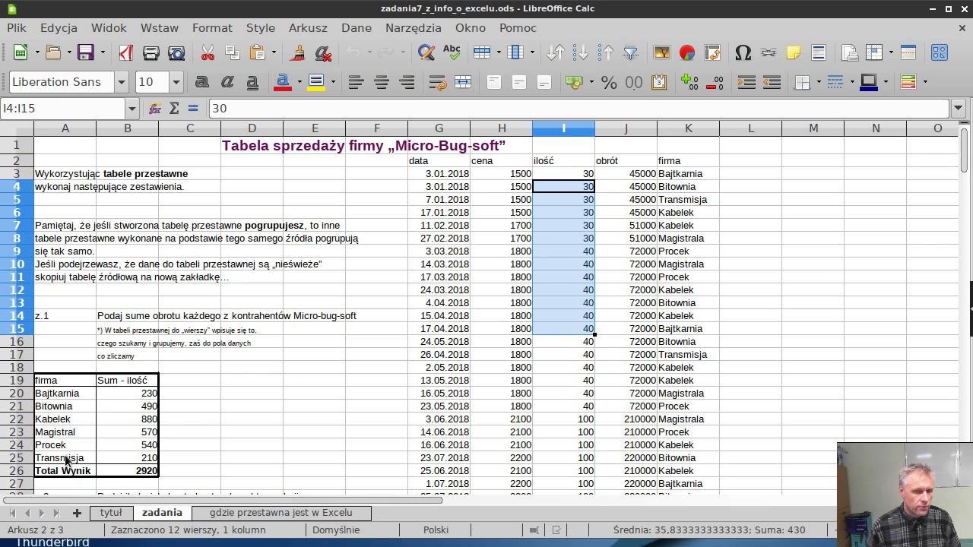
pyautogui.click(503, 229)
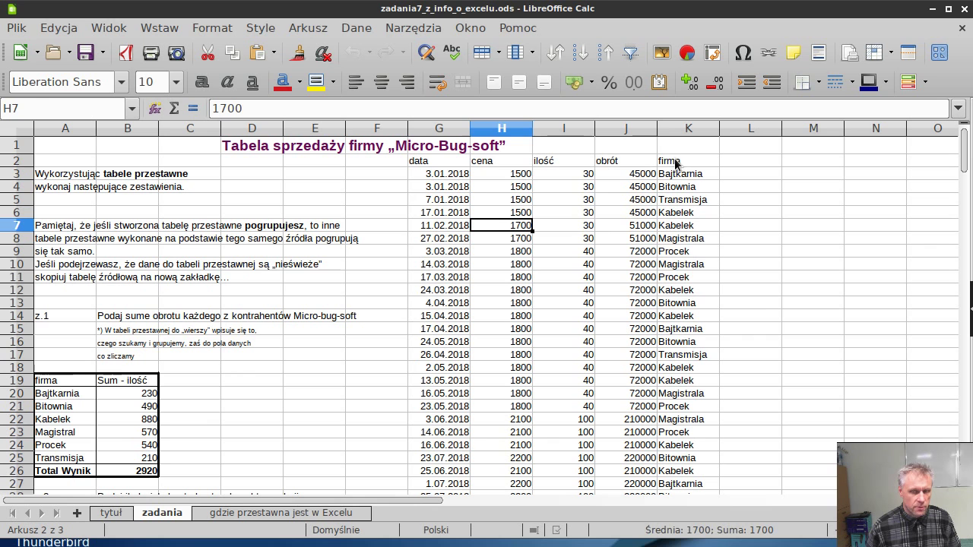
pyautogui.click(459, 162)
pyautogui.moveTo(460, 164); pyautogui.dragTo(667, 161)
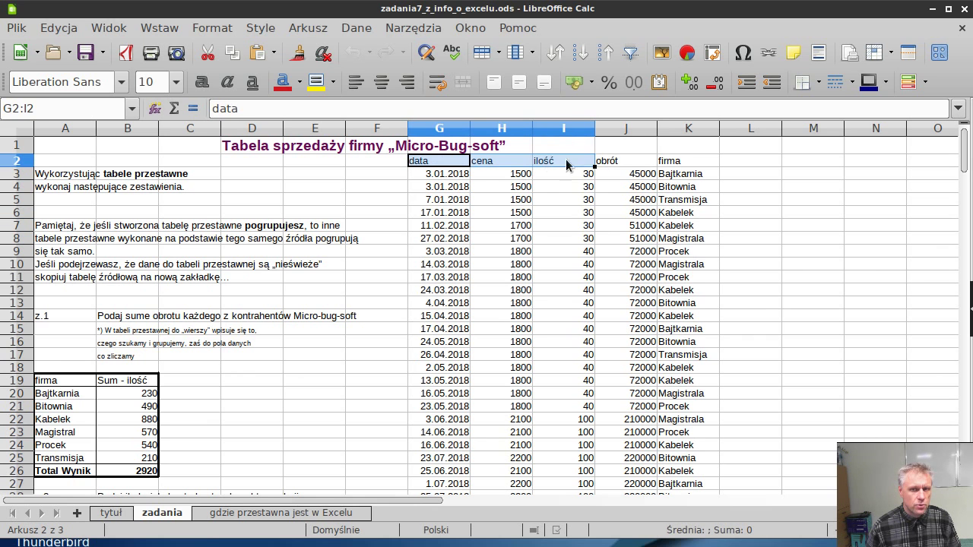
pyautogui.click(582, 227)
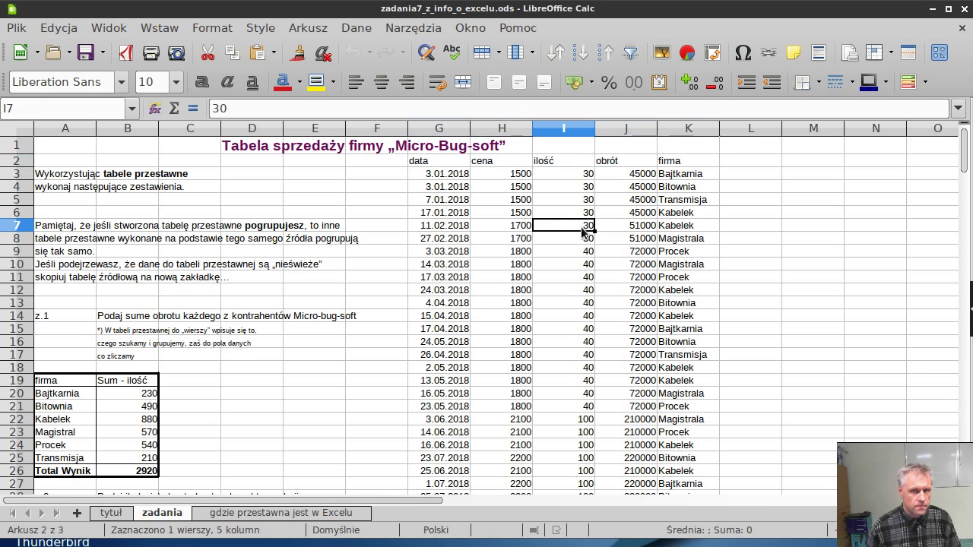
pyautogui.click(302, 516)
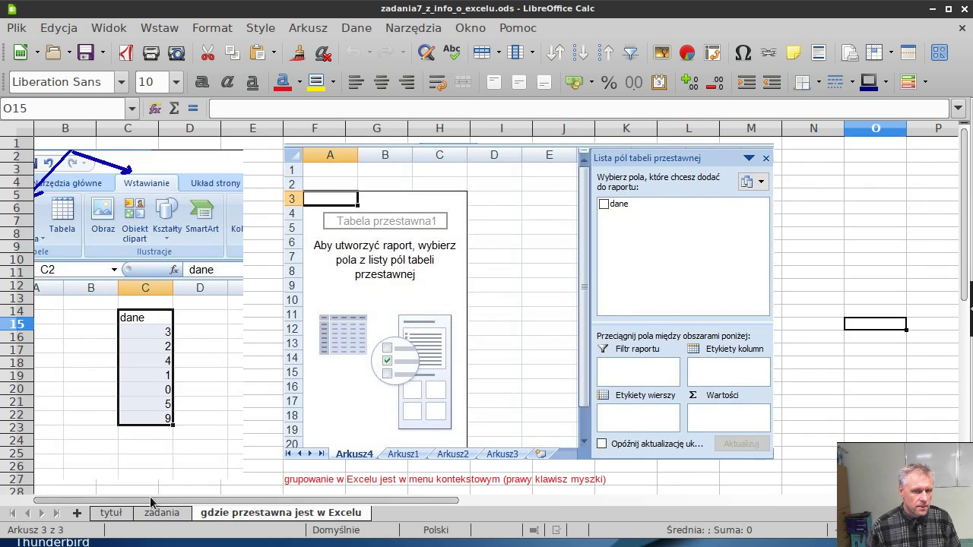
pyautogui.moveTo(151, 501); pyautogui.dragTo(102, 505)
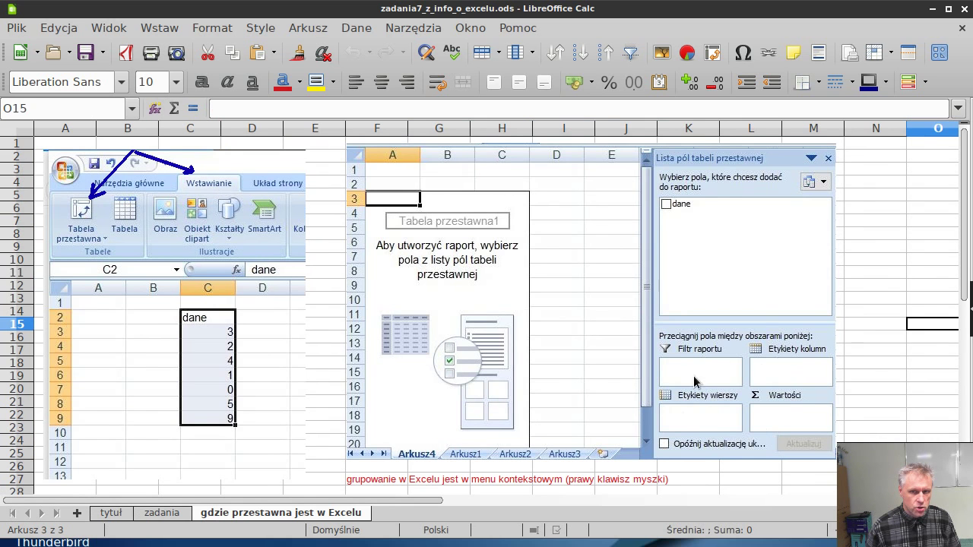
pyautogui.click(161, 514)
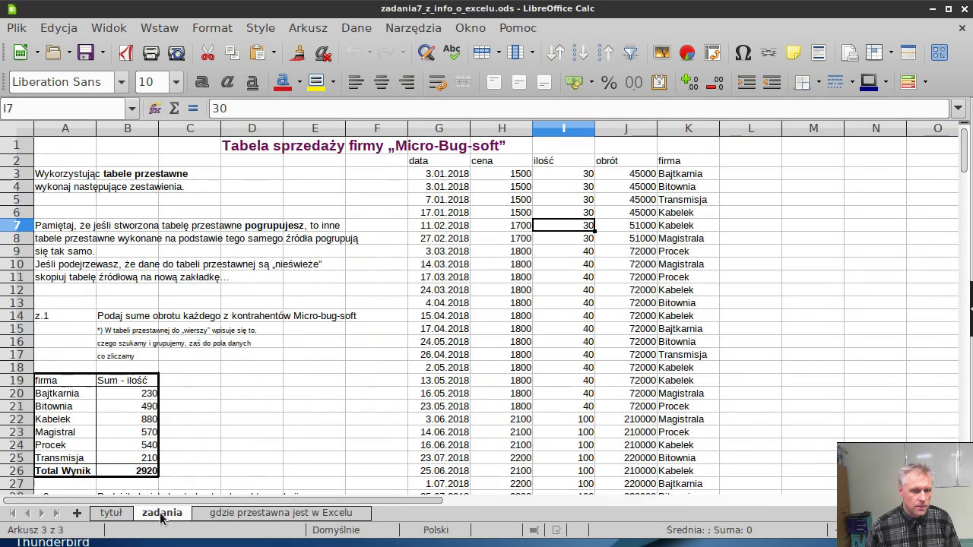
# Create a pivot table from the sales data on a new sheet, with firma as rows and ilość summed
pyautogui.click(357, 30)
pyautogui.moveTo(410, 209)
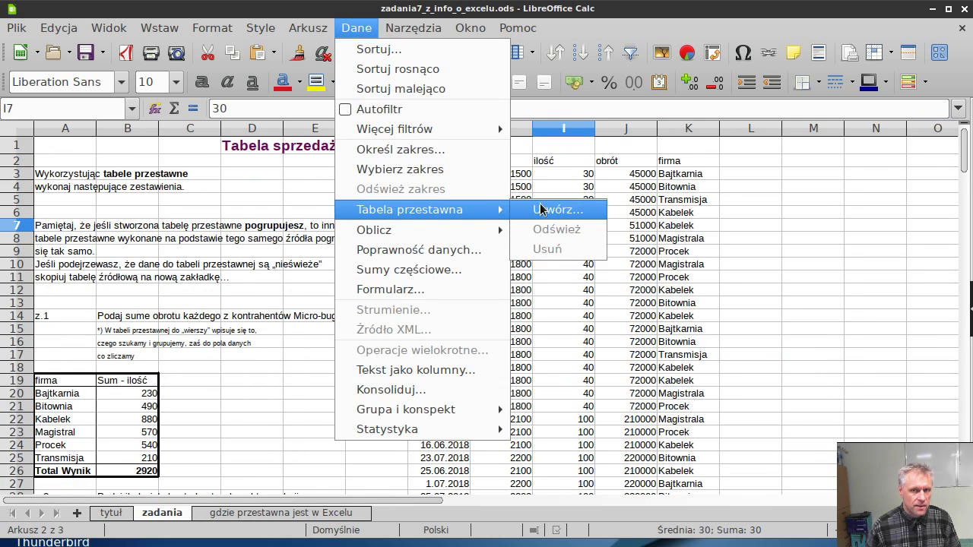
pyautogui.click(542, 210)
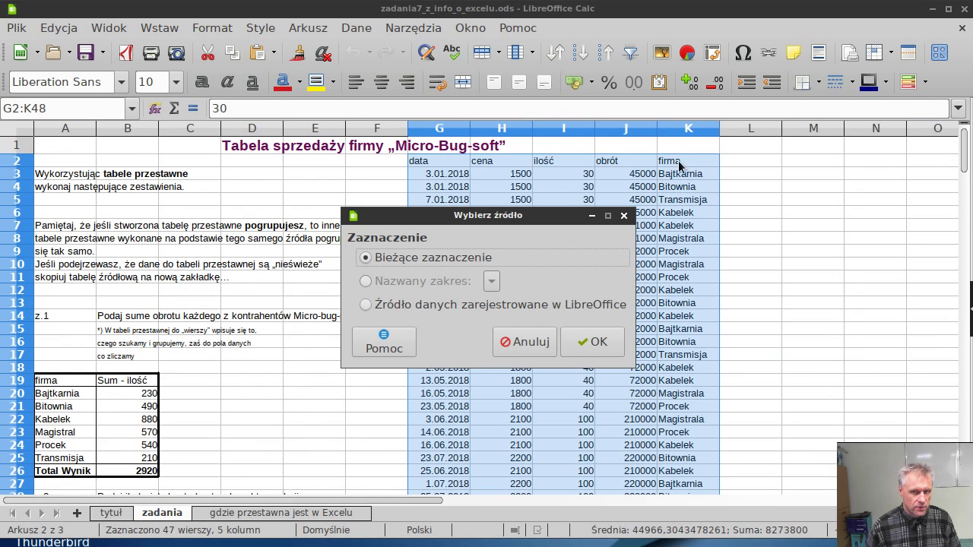
pyautogui.click(586, 342)
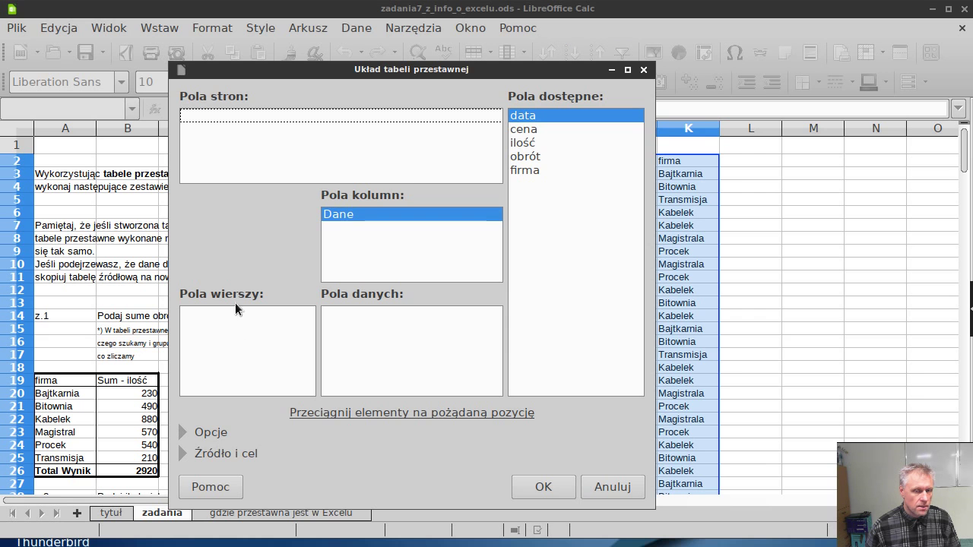
pyautogui.moveTo(394, 70)
pyautogui.mouseDown()
pyautogui.moveTo(545, 107)
pyautogui.moveTo(610, 111)
pyautogui.mouseUp()
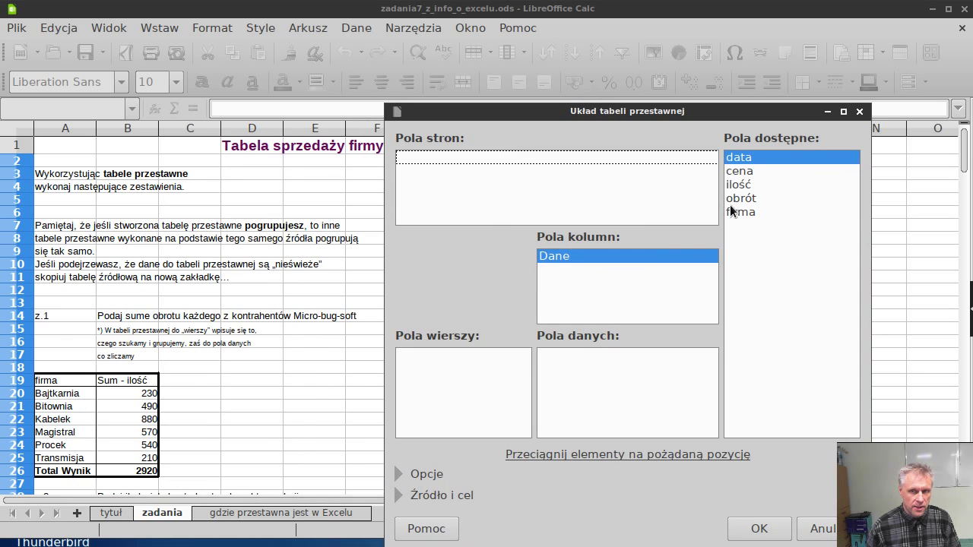
pyautogui.moveTo(741, 212); pyautogui.dragTo(428, 372)
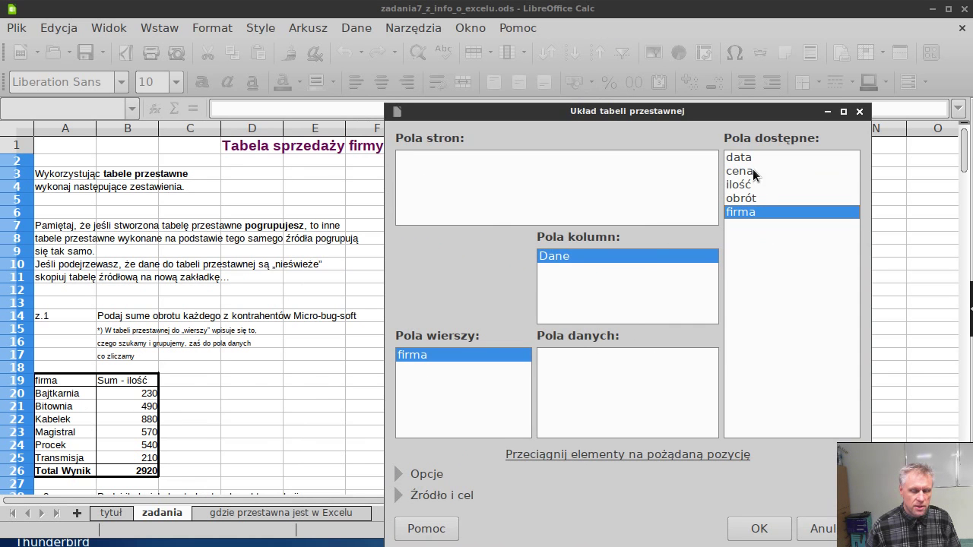
pyautogui.moveTo(750, 184)
pyautogui.mouseDown()
pyautogui.moveTo(575, 370)
pyautogui.moveTo(563, 366)
pyautogui.mouseUp()
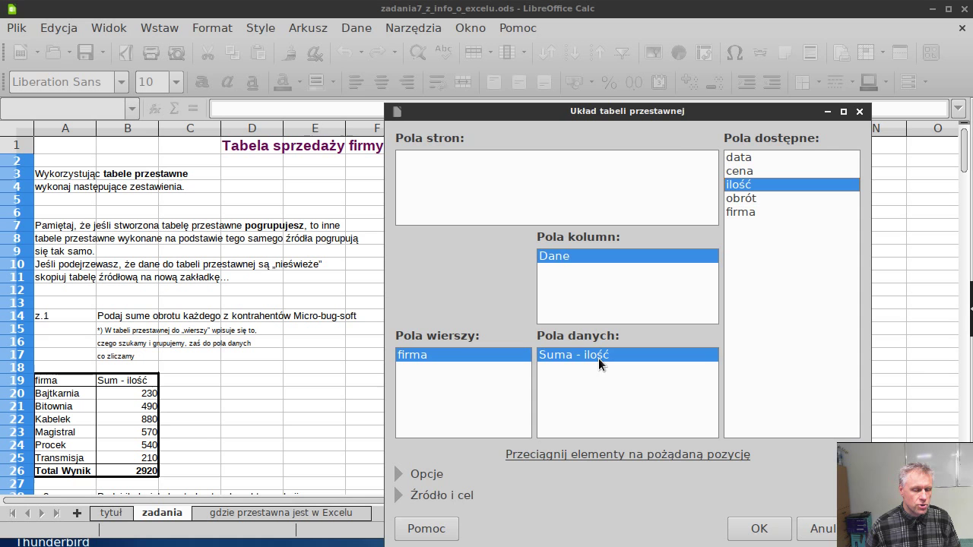
pyautogui.moveTo(611, 112); pyautogui.dragTo(522, 67)
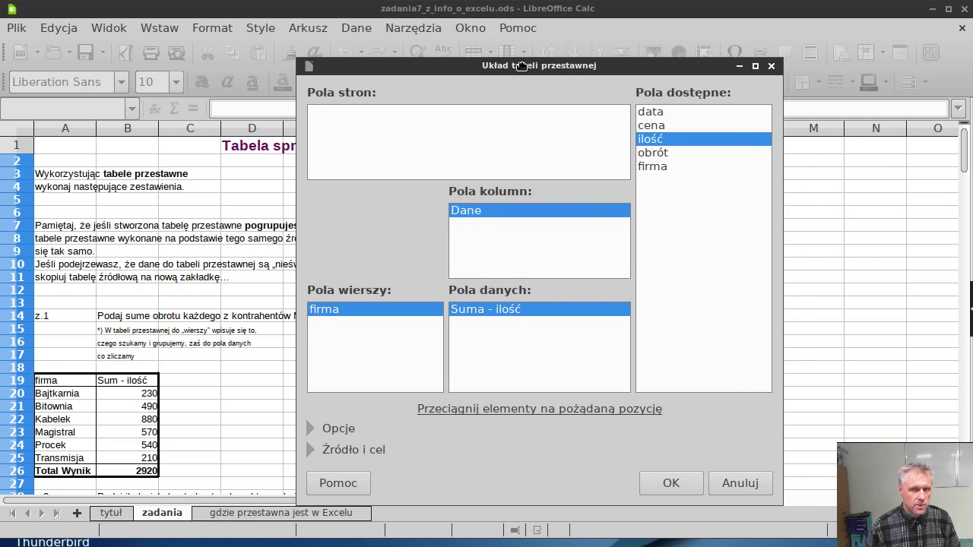
pyautogui.click(668, 484)
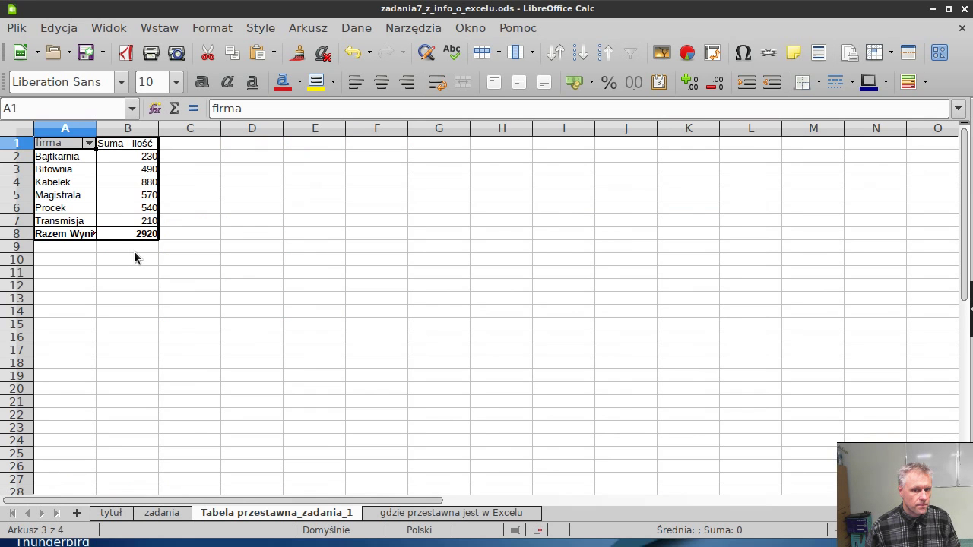
pyautogui.click(162, 514)
pyautogui.scroll(-3, 245, 340)
pyautogui.scroll(-2, 244, 341)
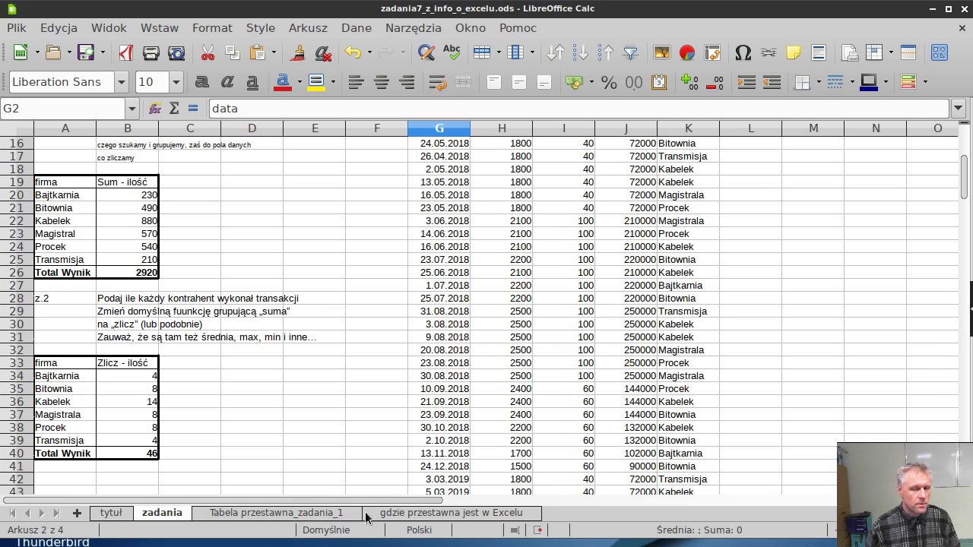
pyautogui.click(338, 516)
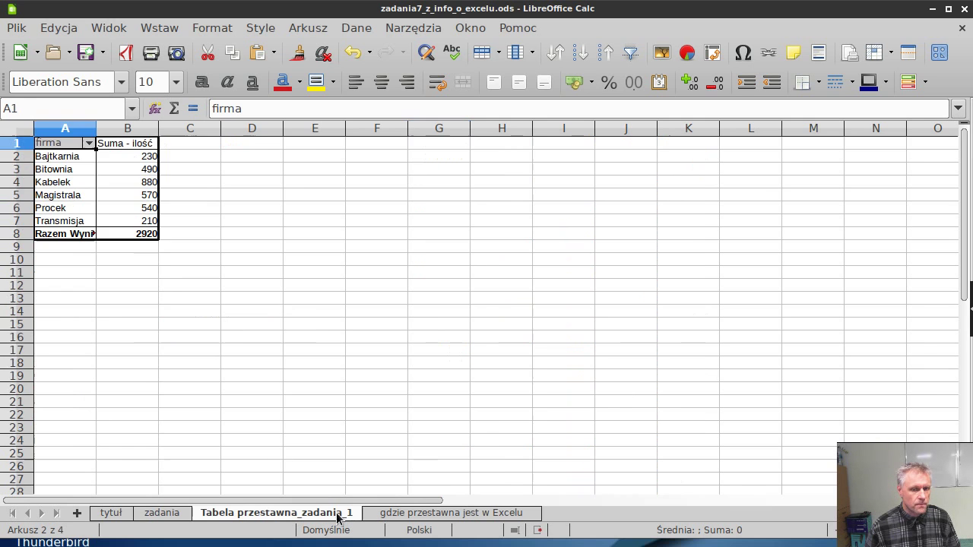
# Change the ilość data field from Suma to Zlicz, so the pivot counts transactions, totalling 46
pyautogui.rightClick(90, 196)
pyautogui.click(121, 262)
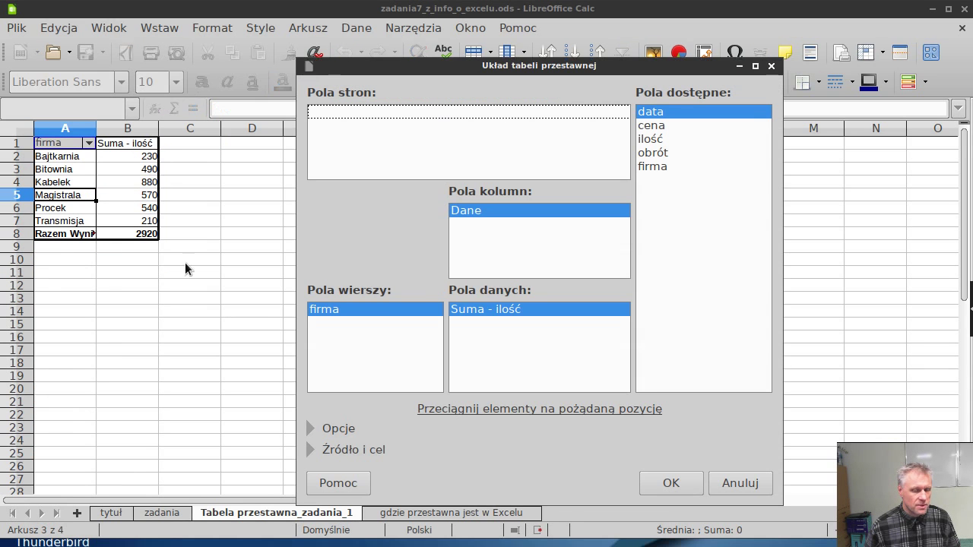
pyautogui.doubleClick(476, 309)
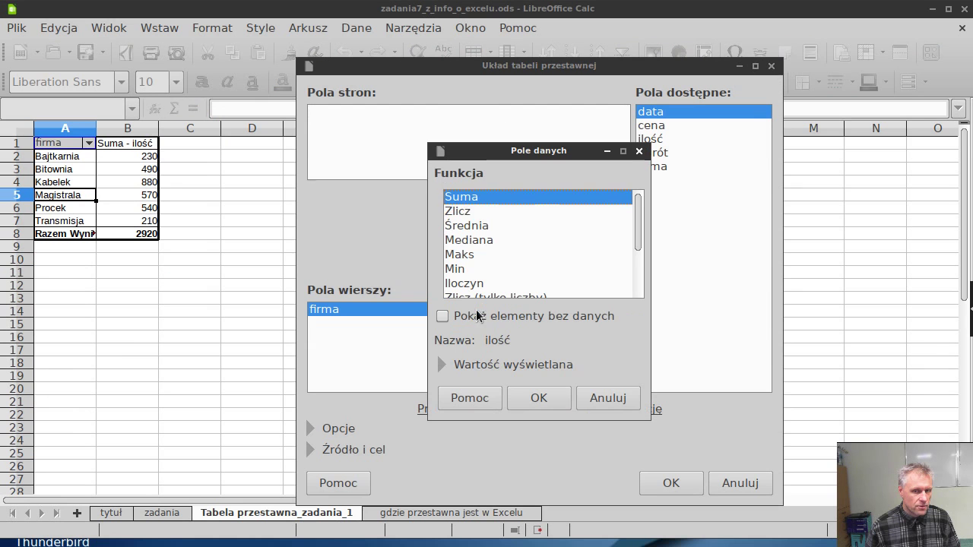
pyautogui.click(475, 212)
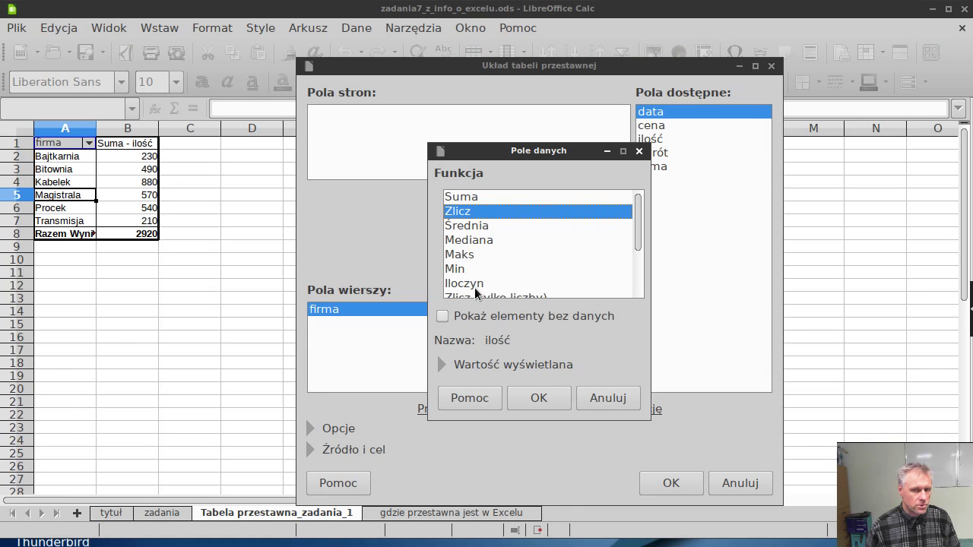
pyautogui.click(539, 397)
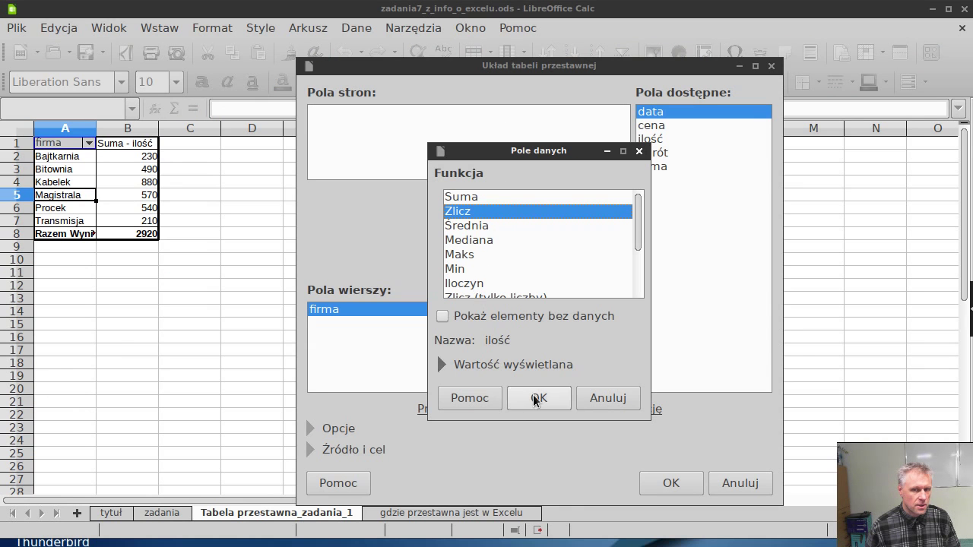
pyautogui.click(669, 484)
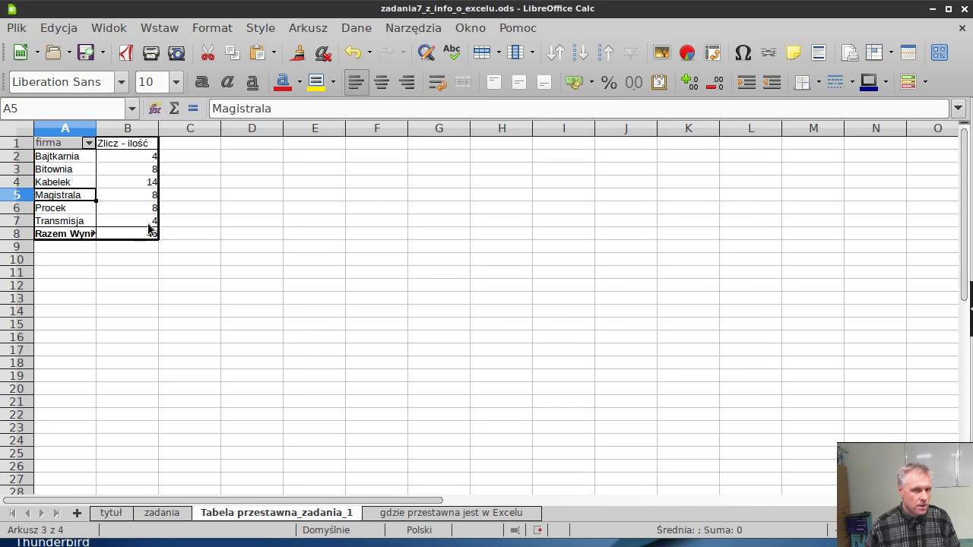
# Review task z.3 on the zadania sheet, then return to the Tabela przestawna_zadania_1 sheet
pyautogui.click(173, 513)
pyautogui.scroll(-5, 240, 322)
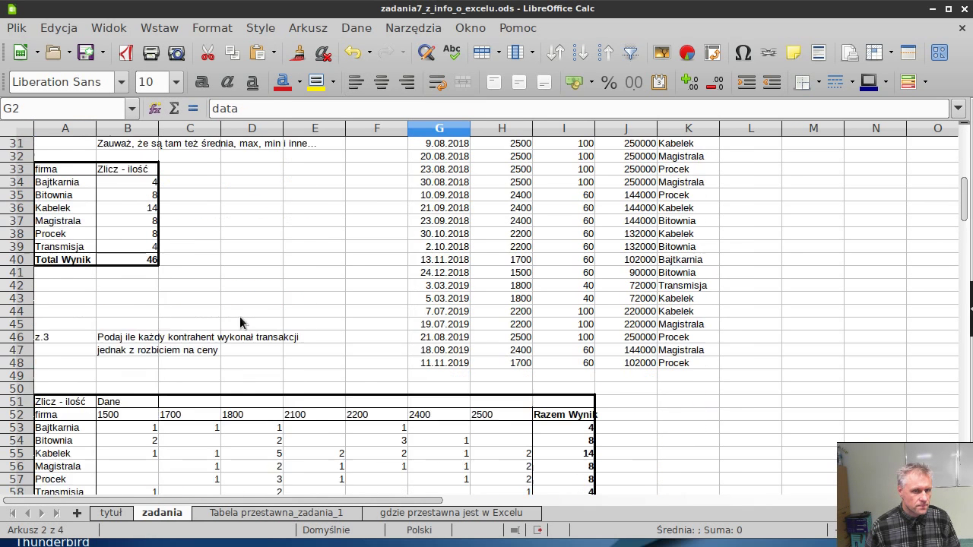
pyautogui.scroll(-1, 240, 323)
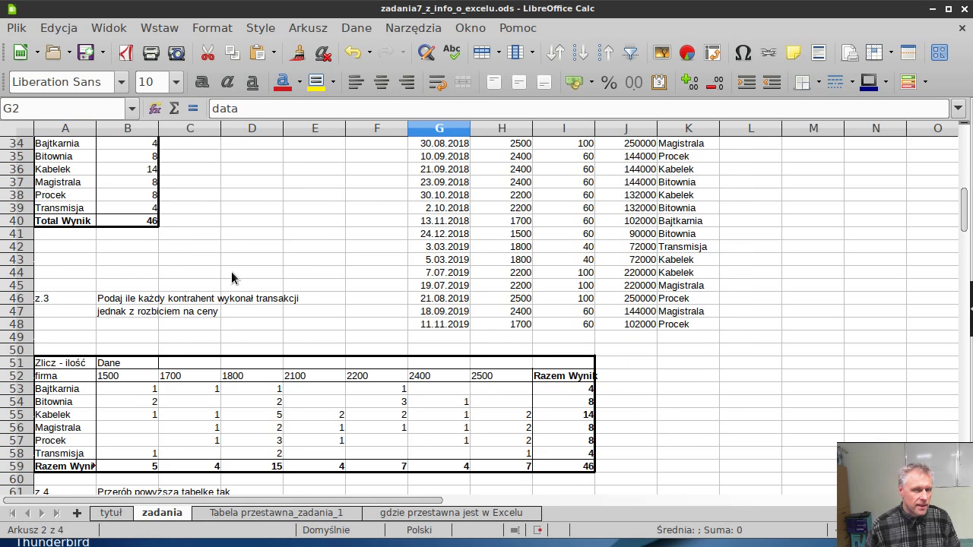
pyautogui.scroll(-1, 231, 277)
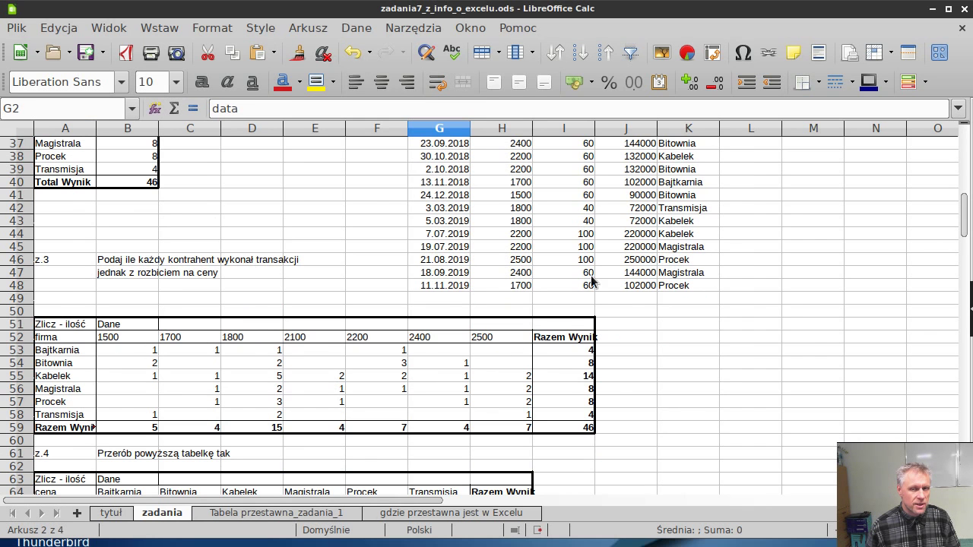
pyautogui.scroll(5, 585, 268)
pyautogui.scroll(3, 586, 266)
pyautogui.scroll(3, 585, 266)
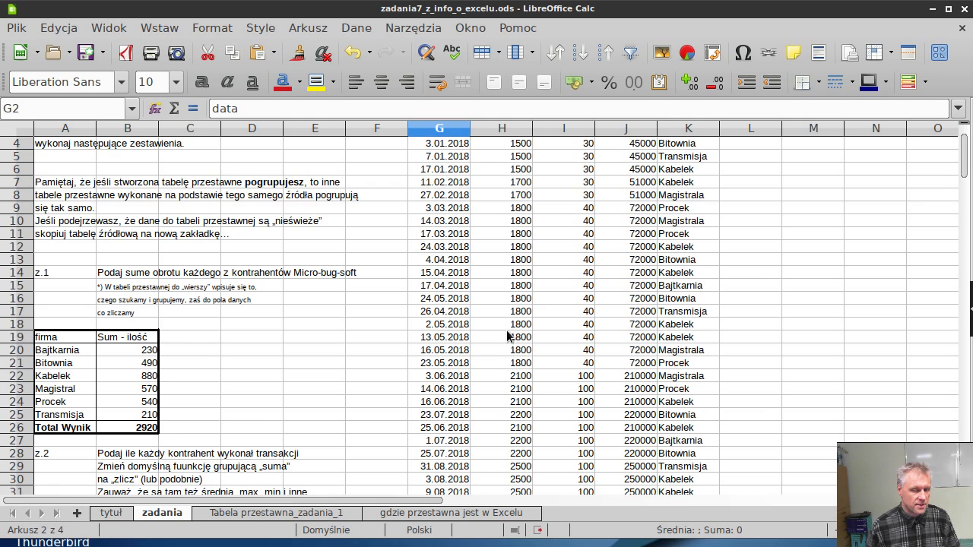
pyautogui.scroll(-5, 462, 325)
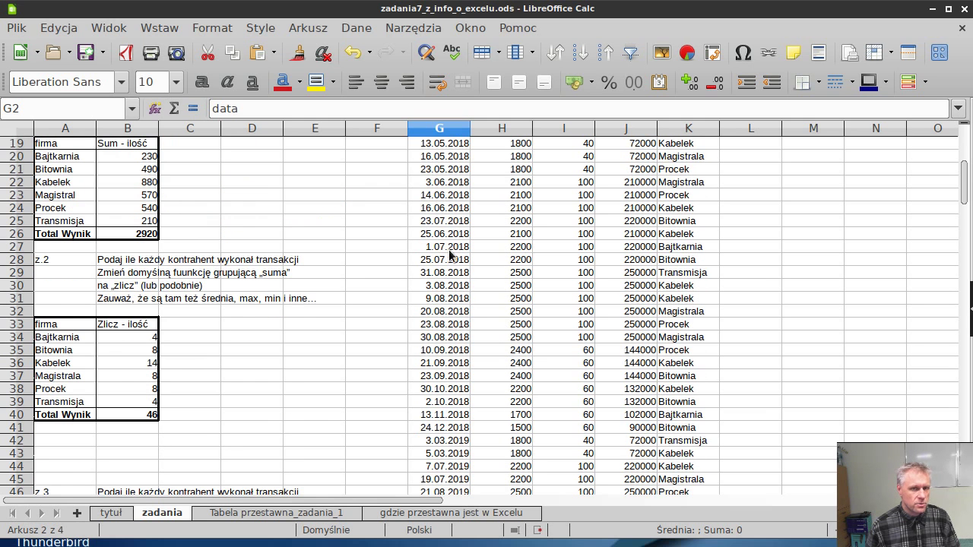
pyautogui.click(266, 514)
# Add cena as a column field so each company's counts spread across prices 1500 to 2500
pyautogui.rightClick(90, 194)
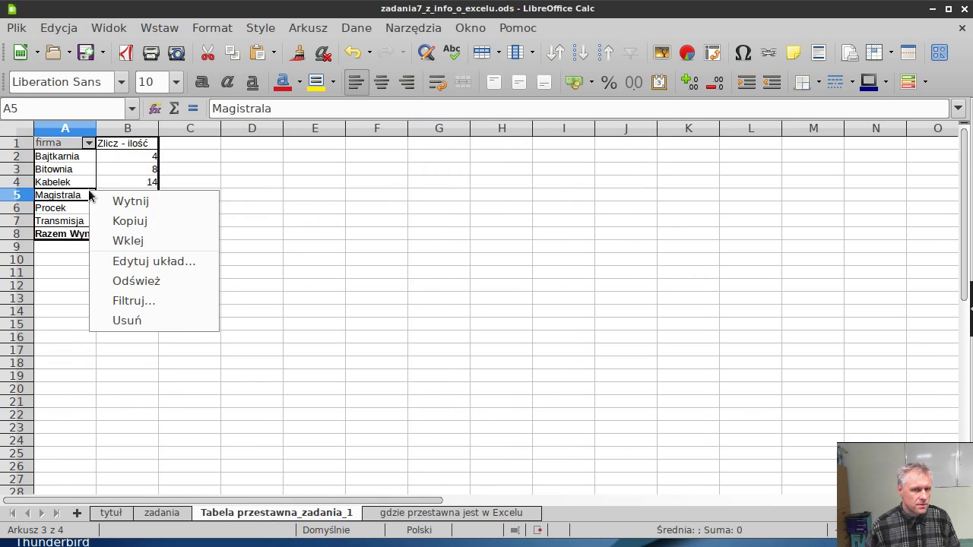
pyautogui.click(135, 263)
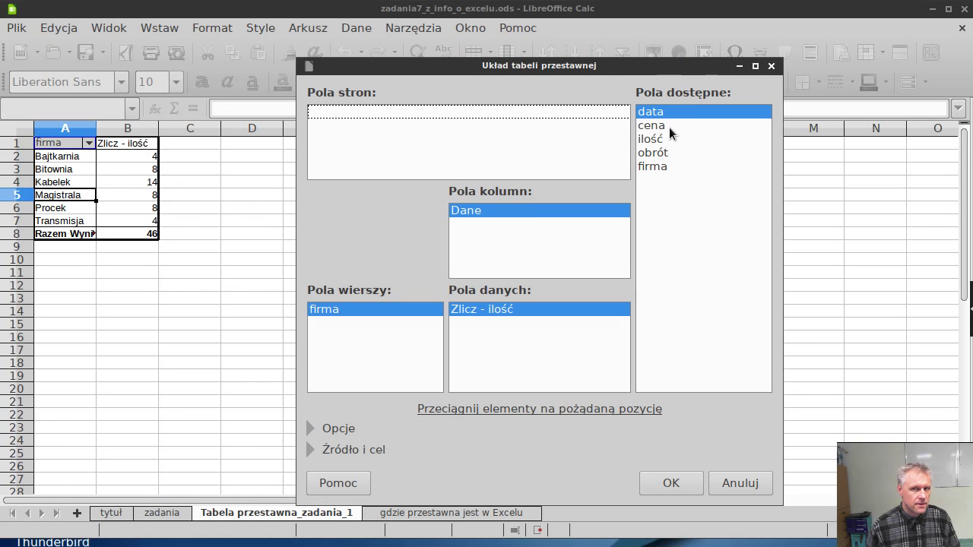
pyautogui.moveTo(669, 127); pyautogui.dragTo(488, 244)
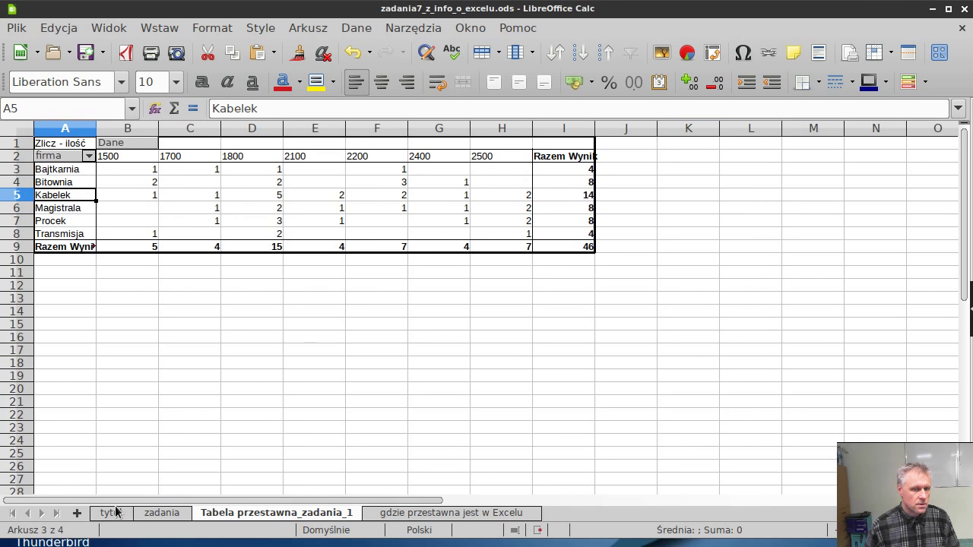
pyautogui.click(163, 515)
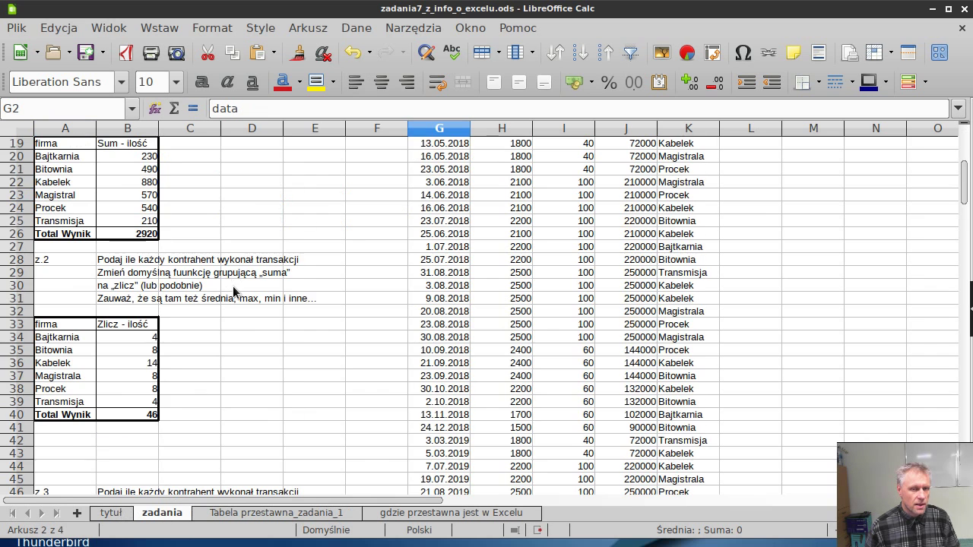
pyautogui.scroll(-5, 220, 319)
pyautogui.scroll(-1, 232, 289)
pyautogui.scroll(-4, 233, 285)
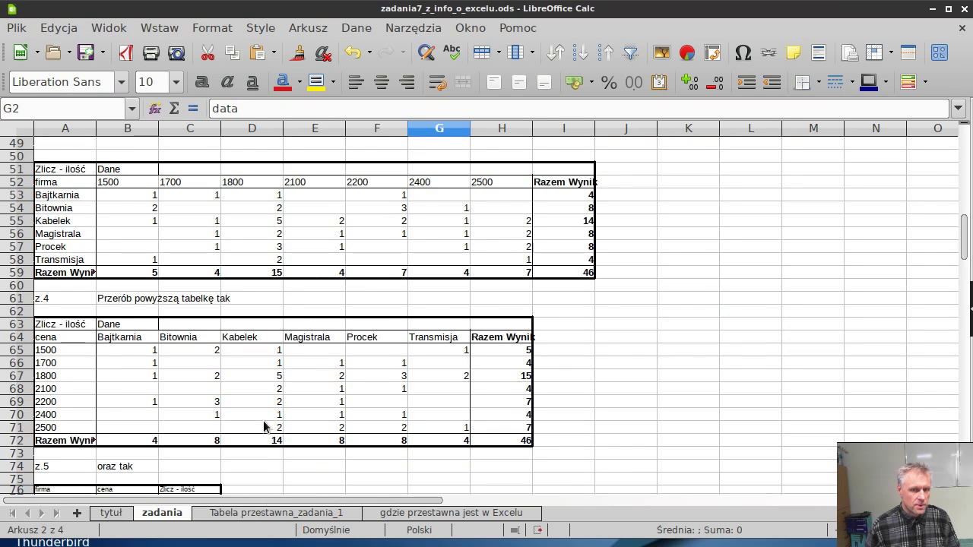
pyautogui.click(320, 517)
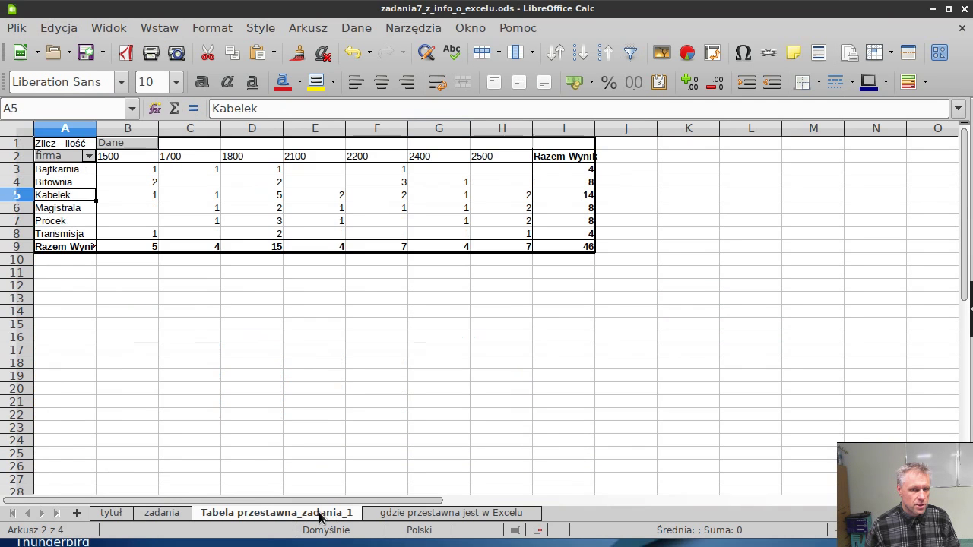
# Swap the pivot layout, moving firma to the column fields and cena to the row fields
pyautogui.rightClick(265, 209)
pyautogui.click(296, 281)
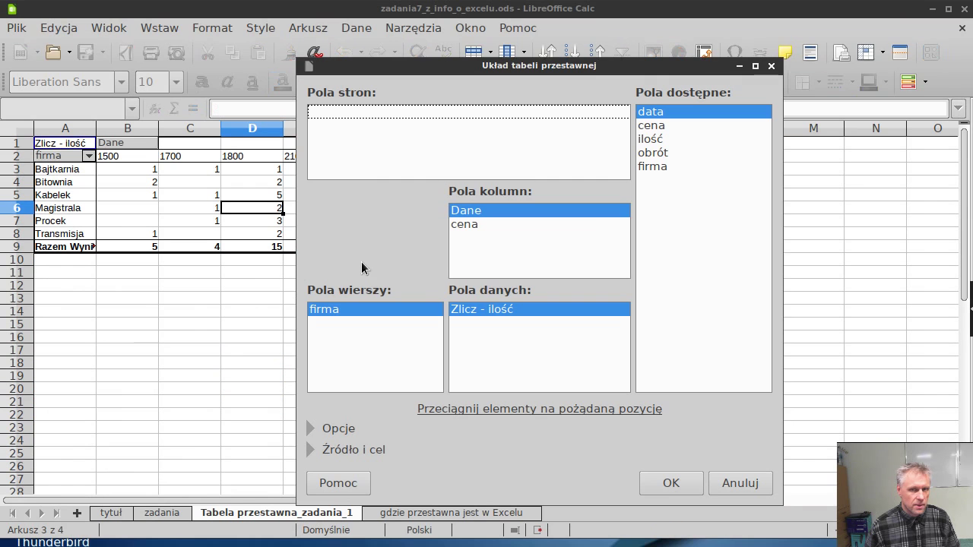
pyautogui.moveTo(374, 311); pyautogui.dragTo(523, 253)
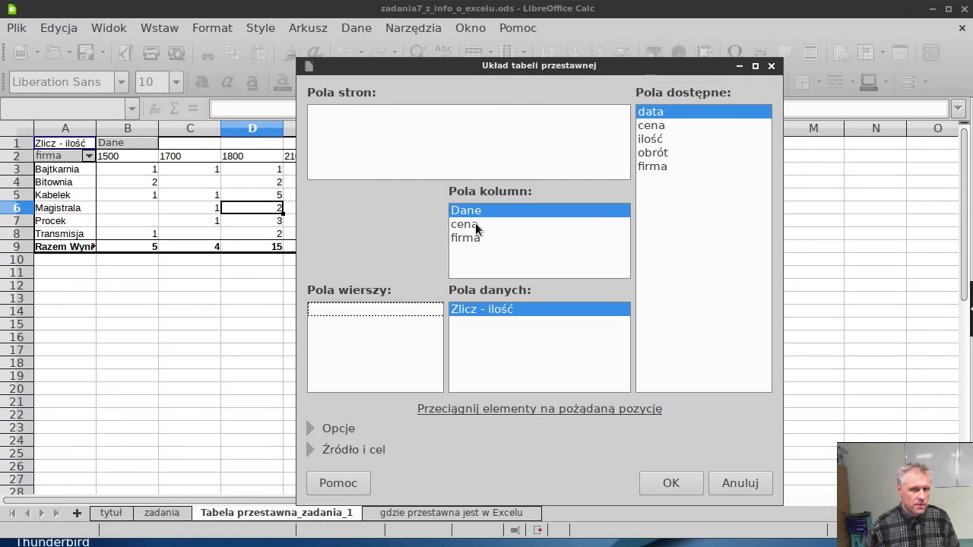
pyautogui.moveTo(475, 223); pyautogui.dragTo(377, 345)
pyautogui.click(669, 482)
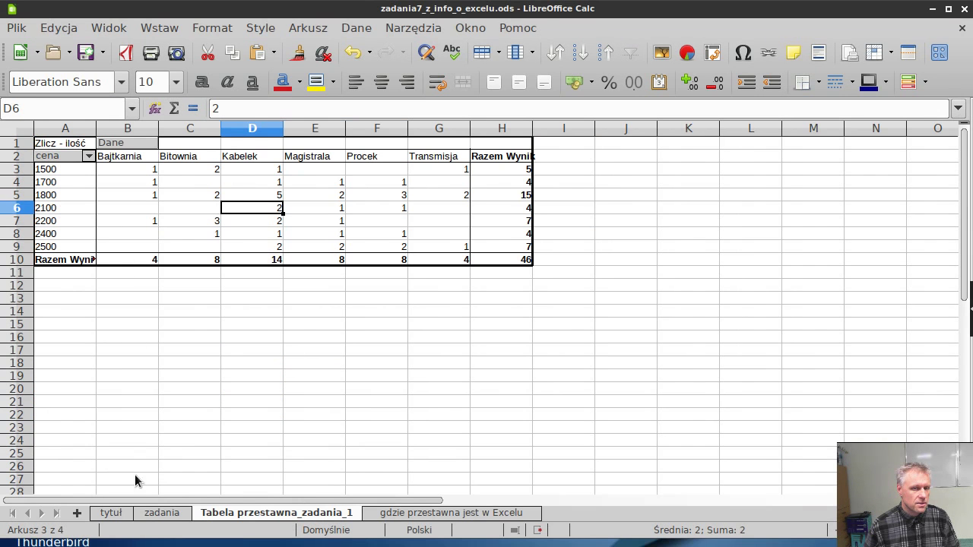
# Look over task z.5 on the zadania sheet, then return to the pivot and bring up its context menu
pyautogui.click(165, 513)
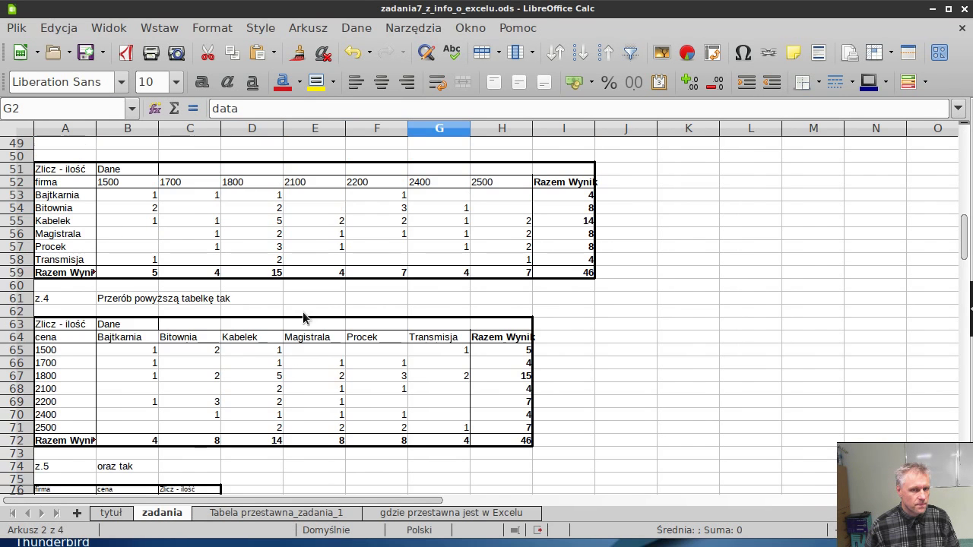
pyautogui.scroll(-3, 294, 311)
pyautogui.scroll(-2, 295, 312)
pyautogui.scroll(-1, 291, 304)
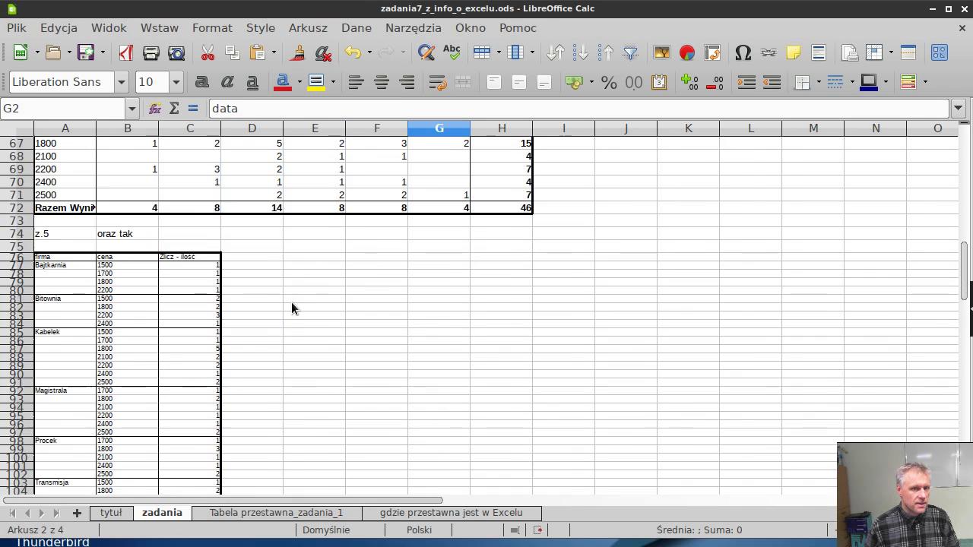
pyautogui.scroll(-1, 292, 297)
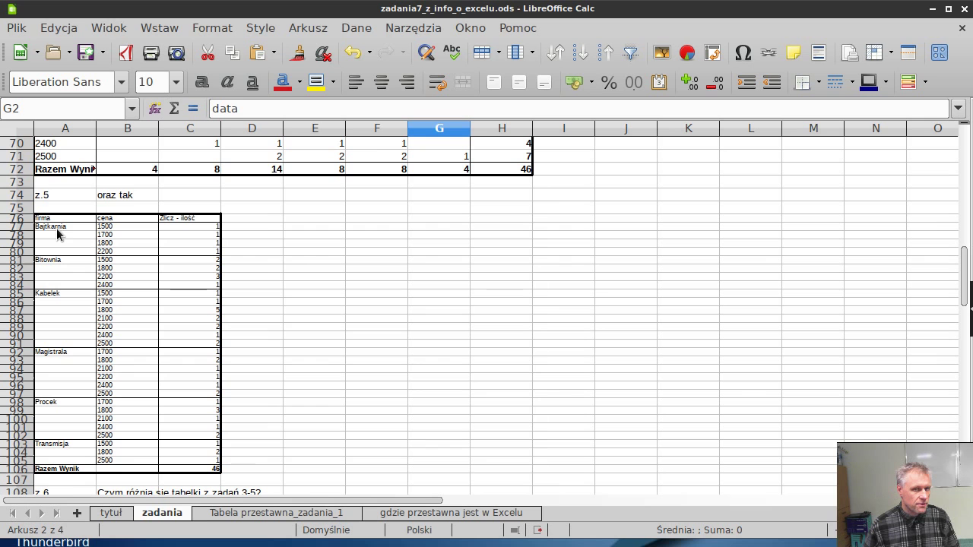
pyautogui.click(258, 515)
pyautogui.rightClick(217, 220)
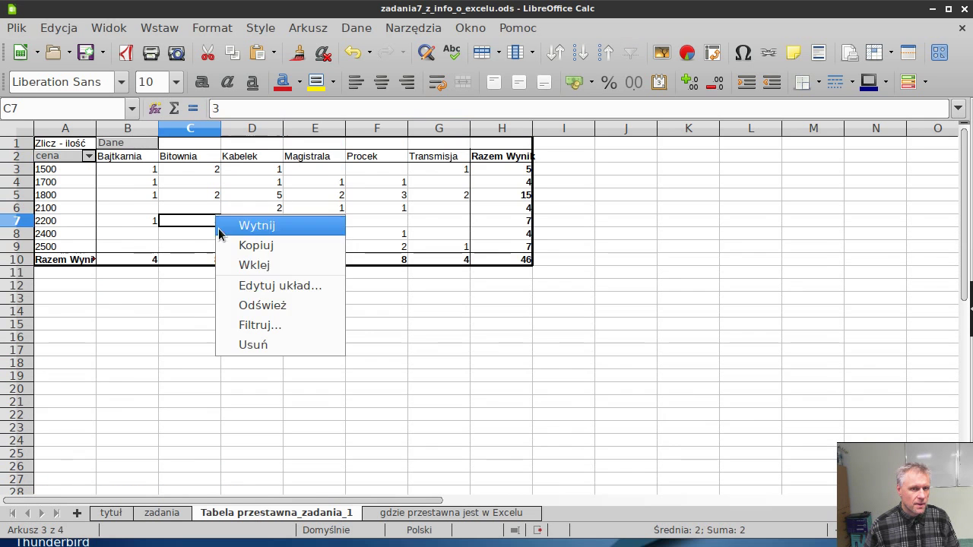
# Move firma into the row fields above cena so the prices nest under each company
pyautogui.click(255, 287)
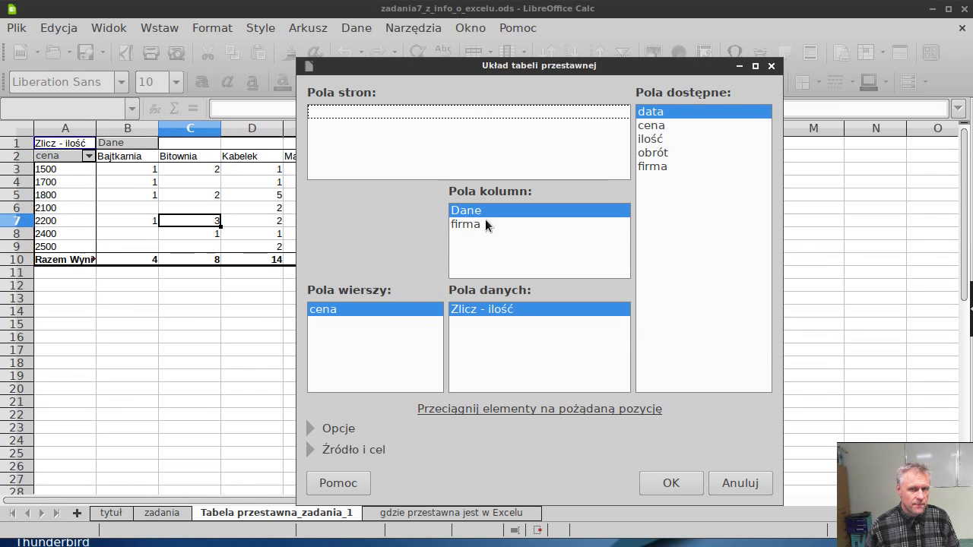
pyautogui.moveTo(485, 224)
pyautogui.mouseDown()
pyautogui.moveTo(336, 308)
pyautogui.moveTo(355, 350)
pyautogui.mouseUp()
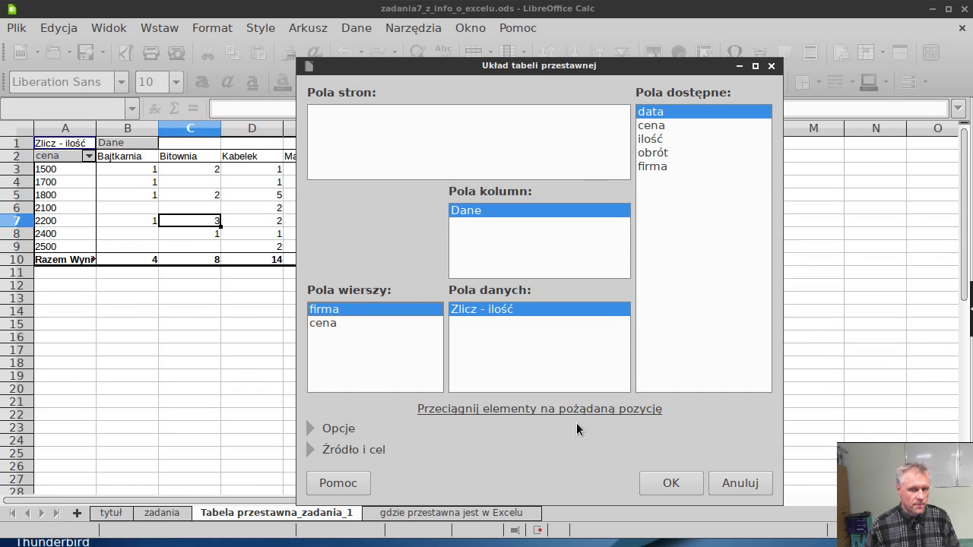
pyautogui.click(671, 483)
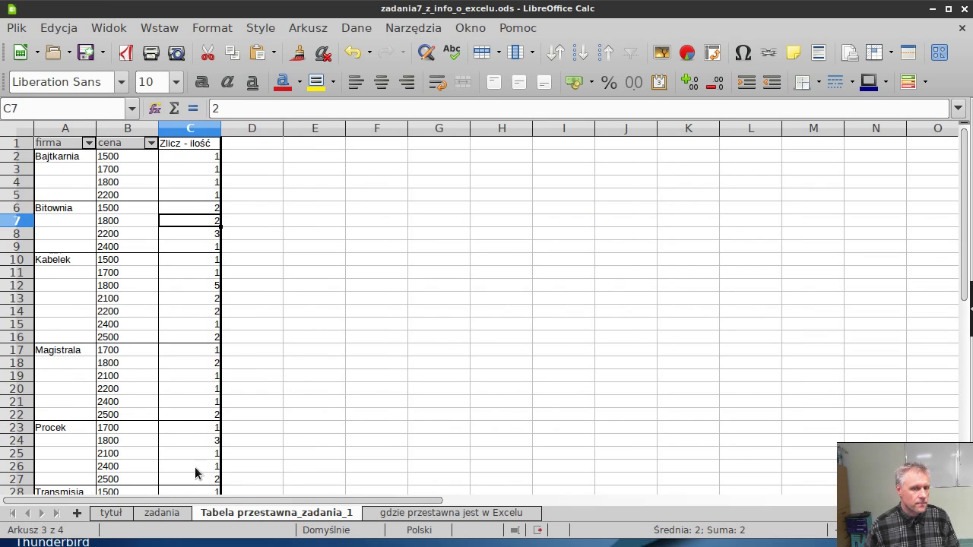
# Scroll through tasks z.6–z.9 on the zadania sheet, then select cell J31 in the sales data
pyautogui.click(156, 514)
pyautogui.scroll(-4, 316, 289)
pyautogui.scroll(-3, 324, 270)
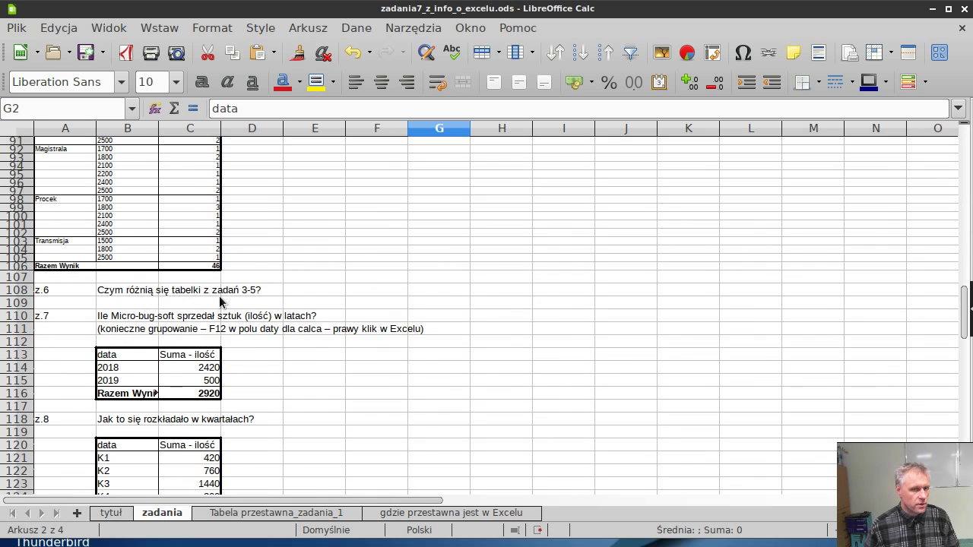
pyautogui.scroll(-2, 278, 295)
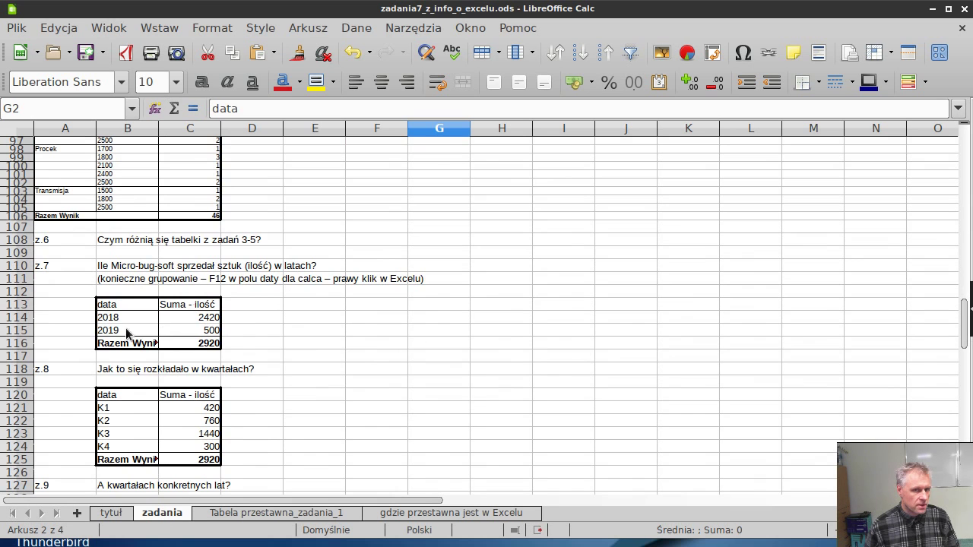
pyautogui.scroll(5, 300, 329)
pyautogui.scroll(6, 298, 271)
pyautogui.scroll(6, 312, 258)
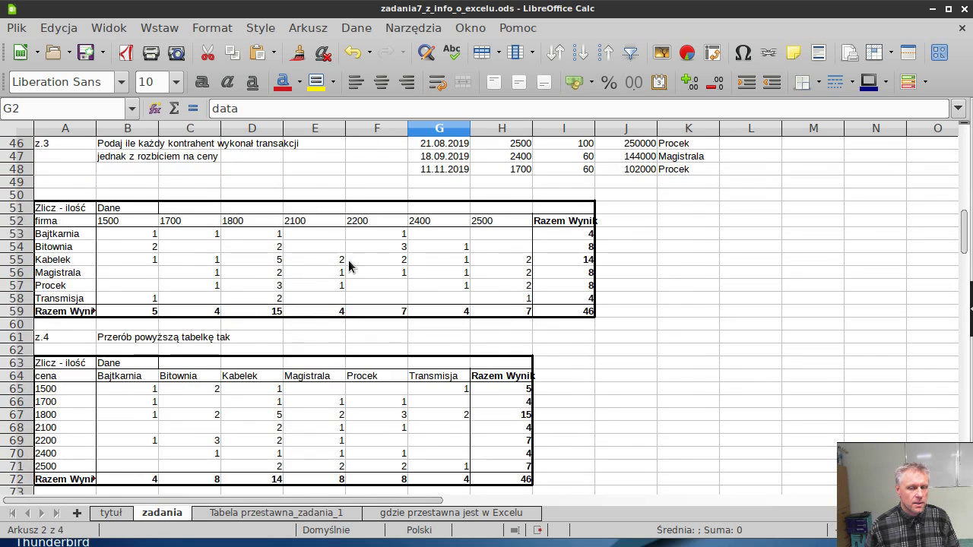
pyautogui.scroll(7, 312, 258)
pyautogui.click(598, 220)
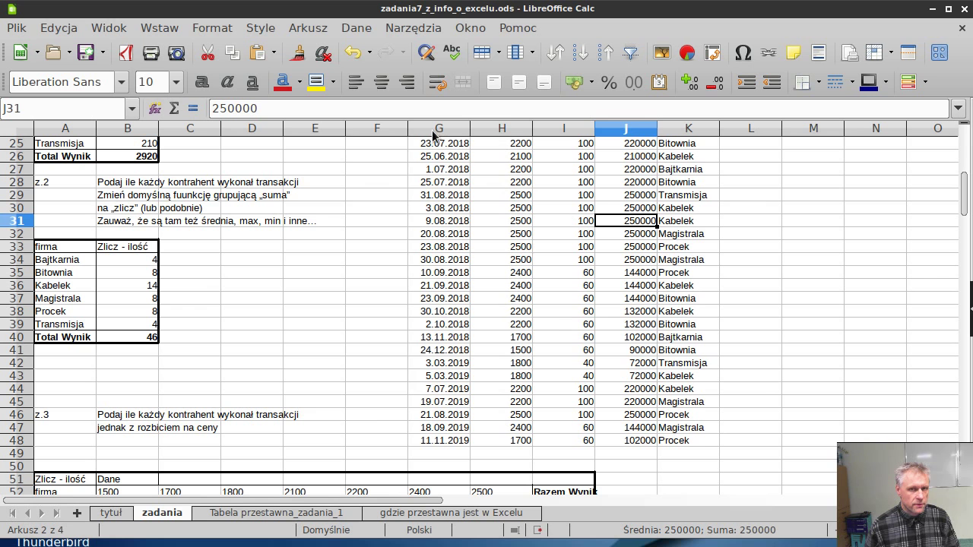
# Create a pivot table from the current selection with dates as rows and the sum of ilość as data
pyautogui.click(354, 29)
pyautogui.moveTo(410, 209)
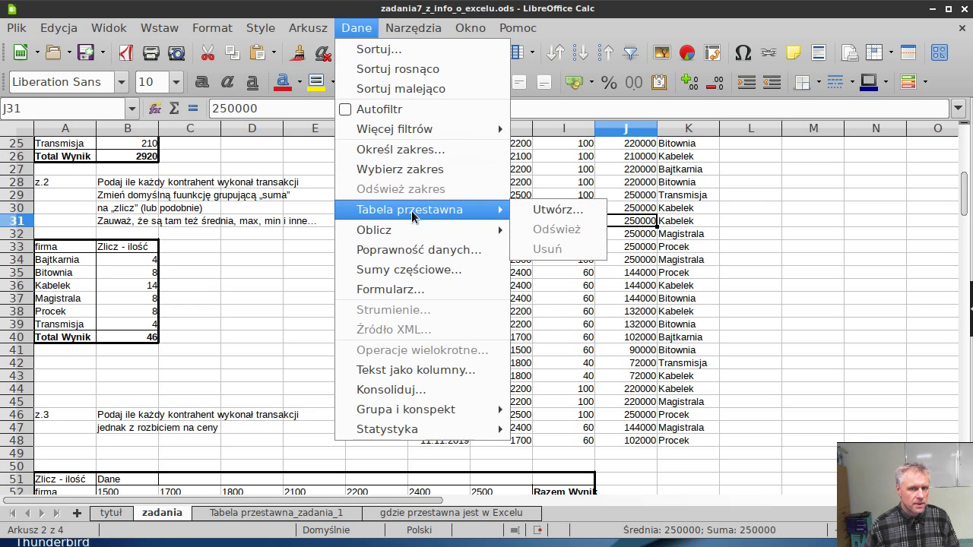
pyautogui.click(539, 209)
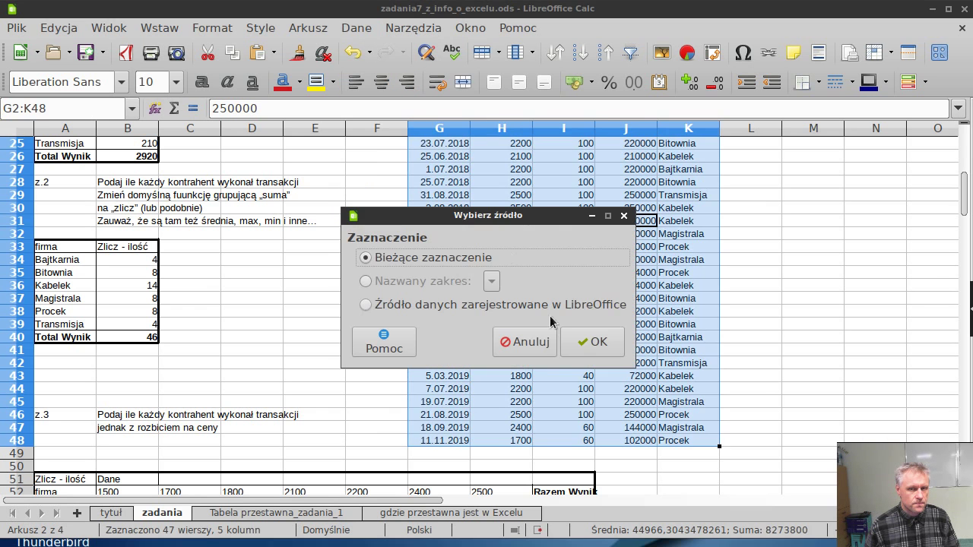
pyautogui.click(591, 341)
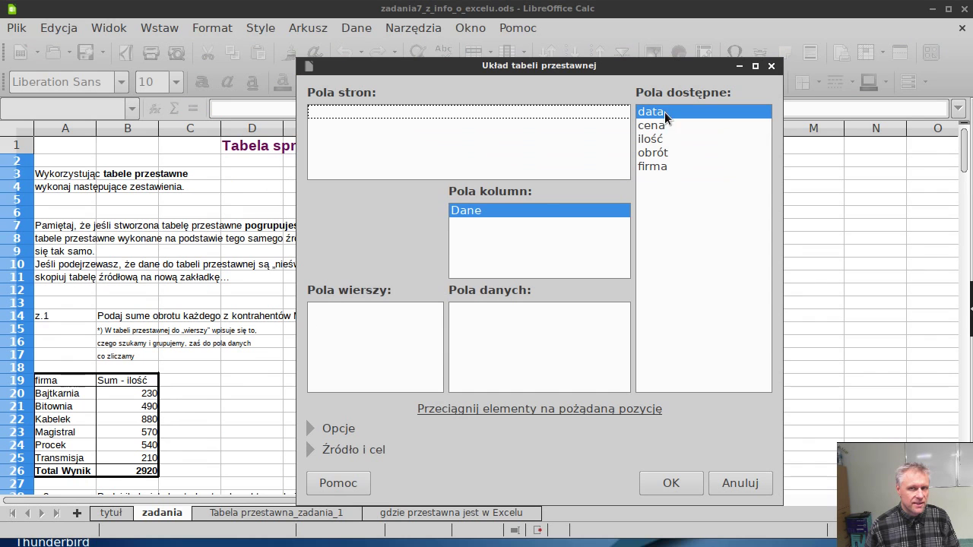
pyautogui.moveTo(673, 114); pyautogui.dragTo(357, 322)
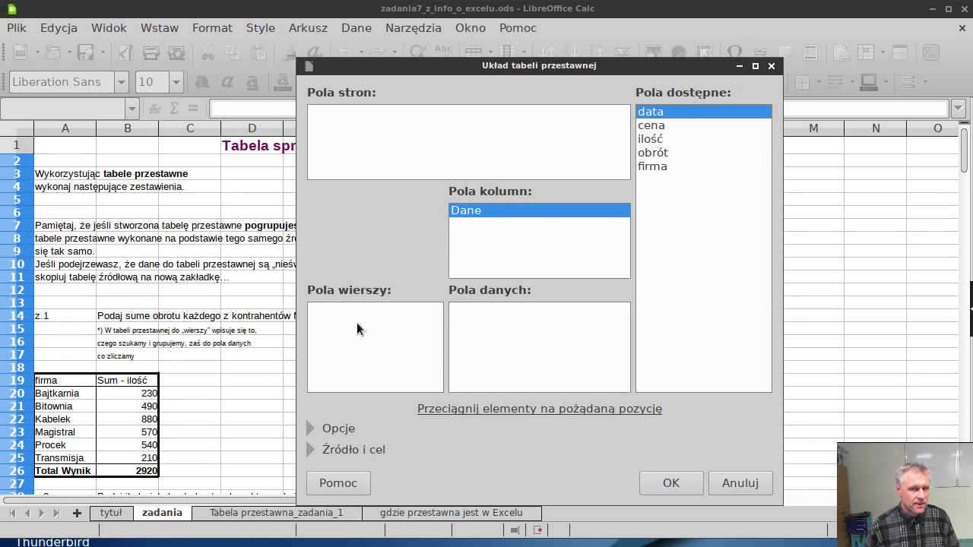
pyautogui.moveTo(666, 139); pyautogui.dragTo(502, 318)
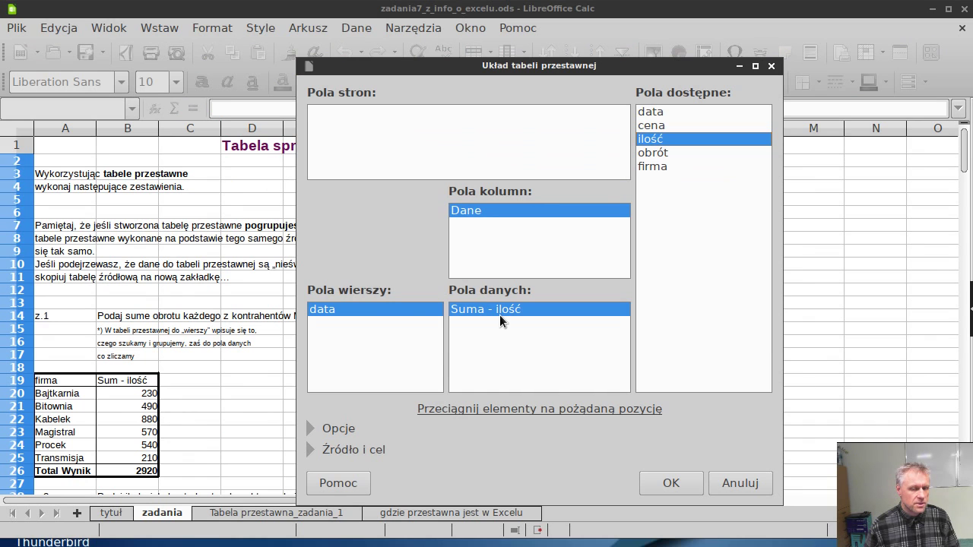
pyautogui.click(670, 484)
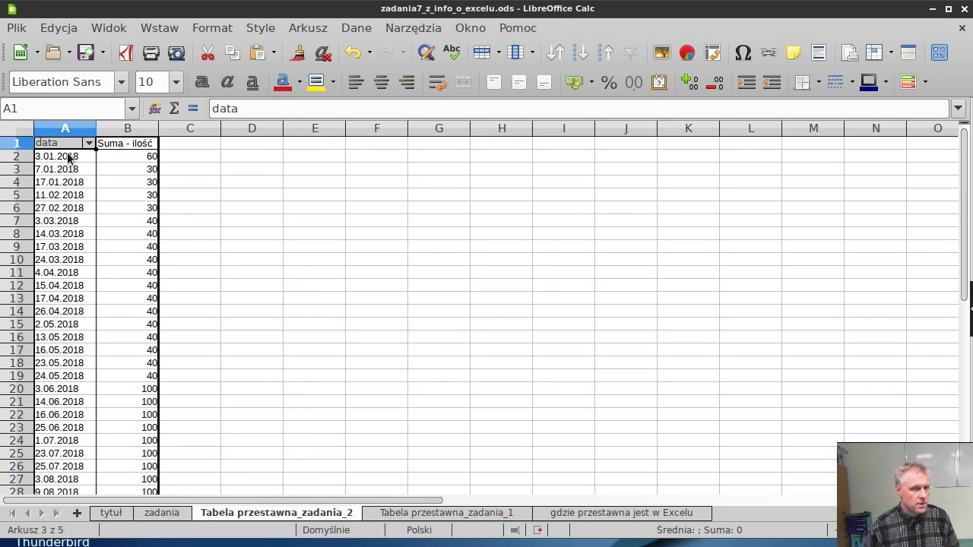
# Group the pivot's dates by years instead of months, giving 2018 and 2019 totals
pyautogui.rightClick(65, 207)
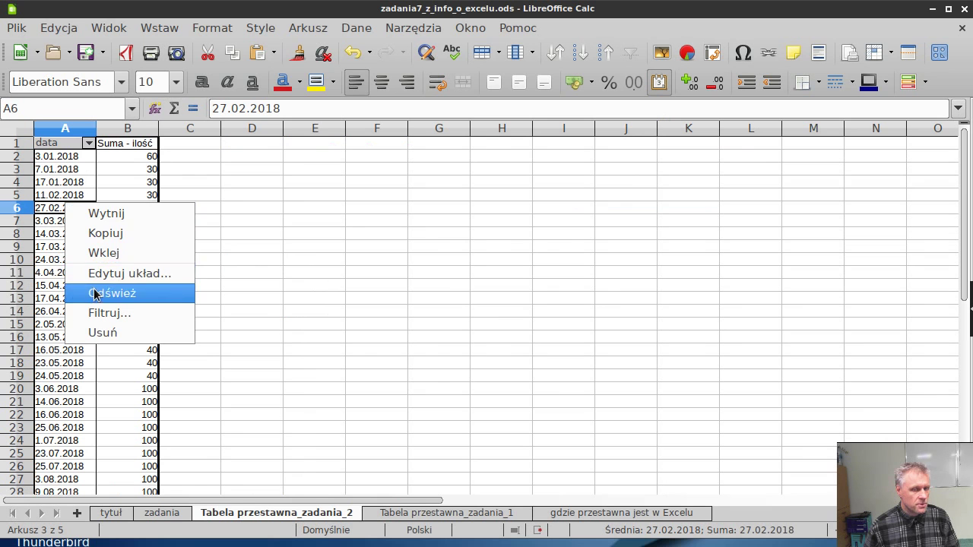
pyautogui.click(51, 216)
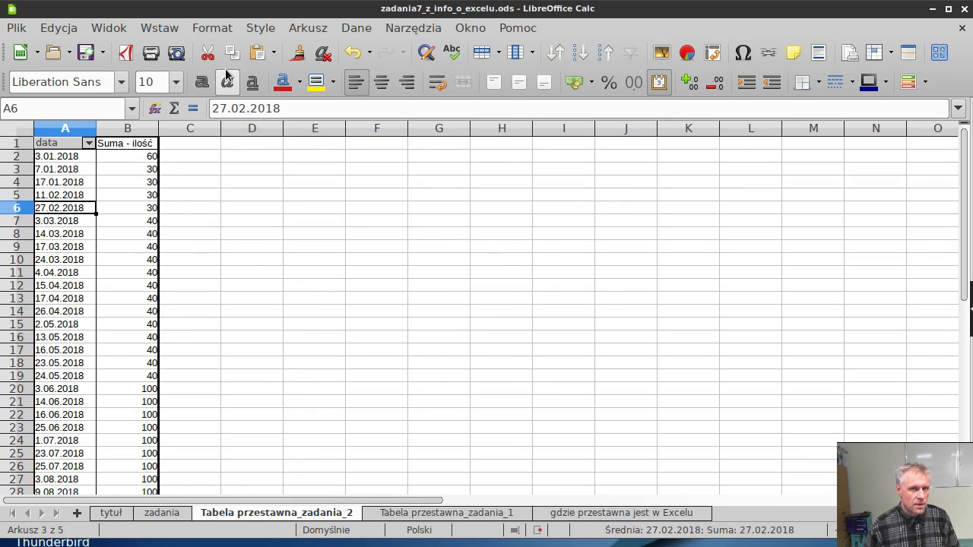
pyautogui.click(355, 31)
pyautogui.moveTo(406, 410)
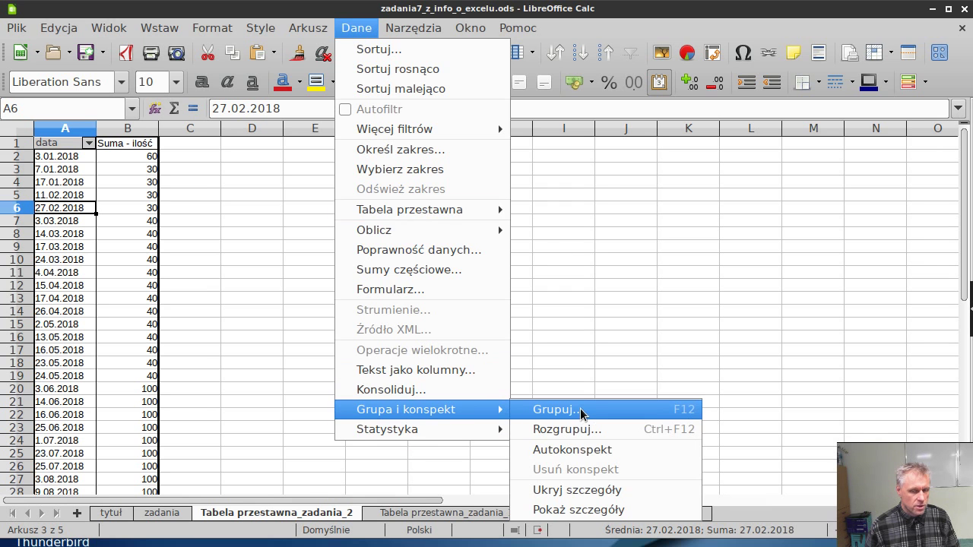
pyautogui.click(581, 412)
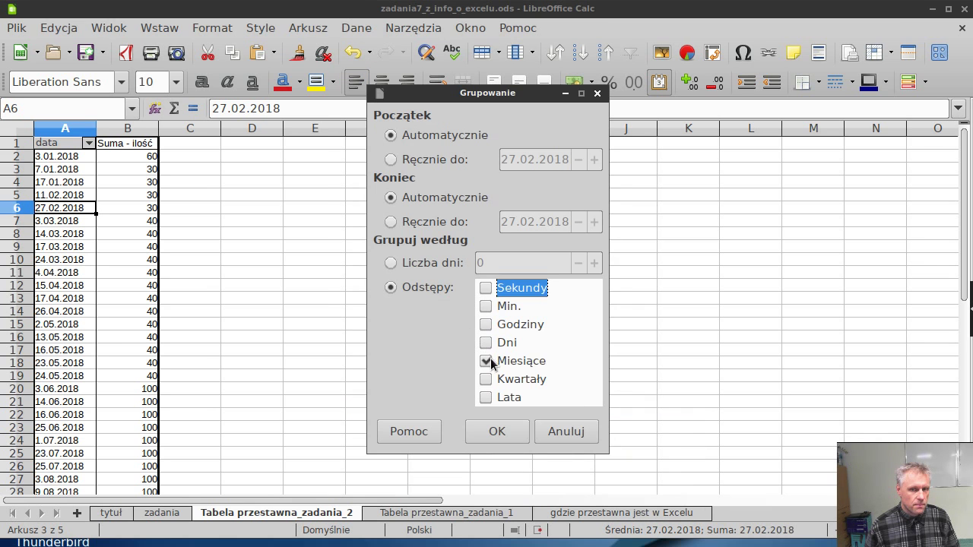
pyautogui.click(486, 362)
pyautogui.click(487, 399)
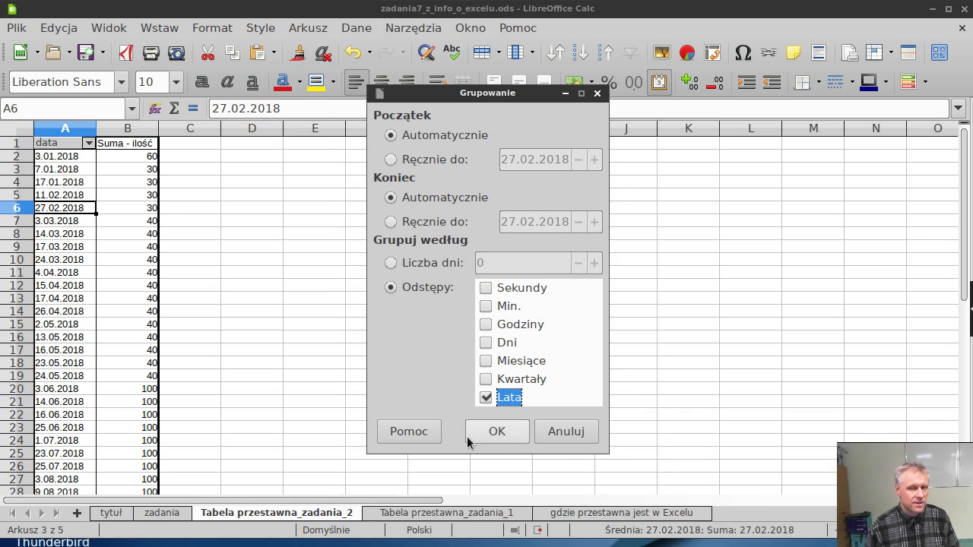
pyautogui.click(491, 431)
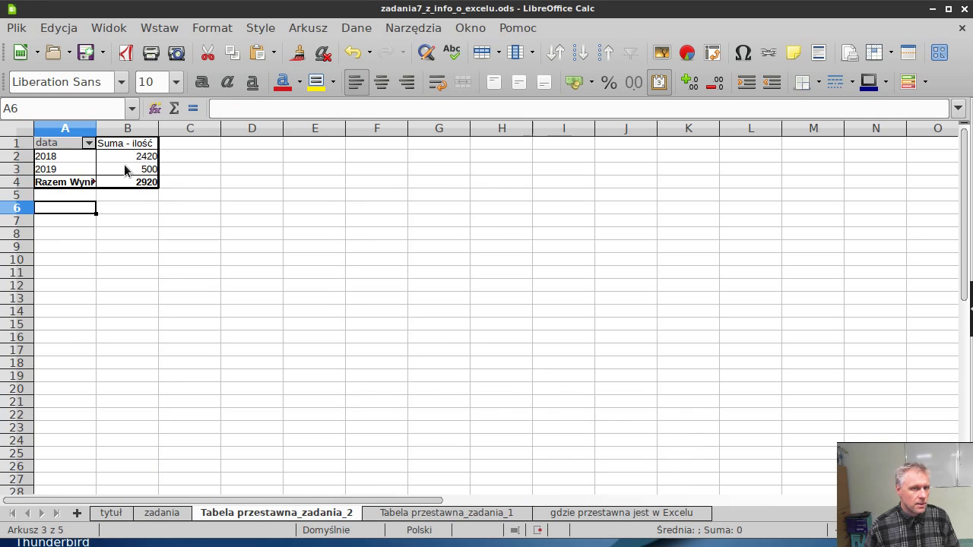
# Review the next task on the zadania sheet, then open the pivot layout and close it unchanged
pyautogui.click(165, 516)
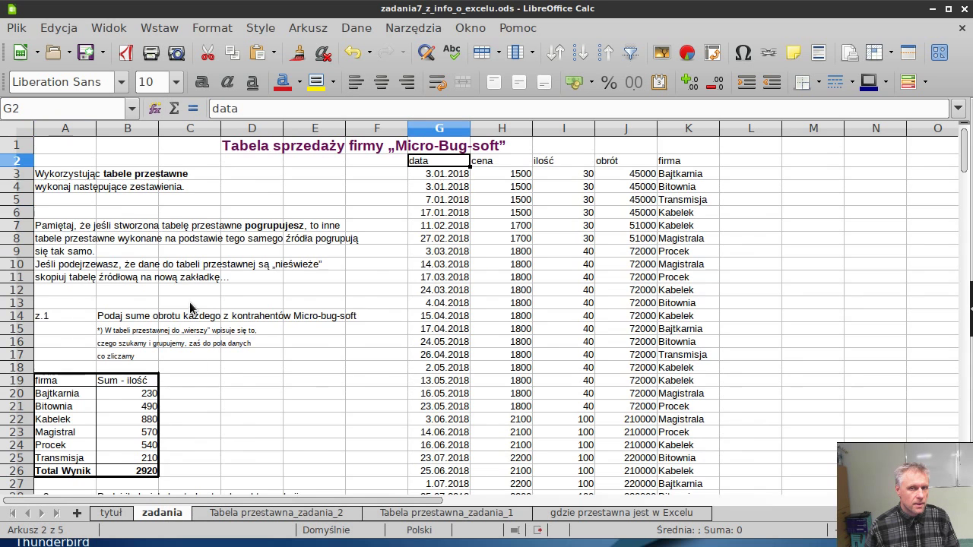
pyautogui.scroll(-7, 190, 308)
pyautogui.scroll(-9, 222, 274)
pyautogui.scroll(-7, 221, 272)
pyautogui.scroll(-8, 222, 272)
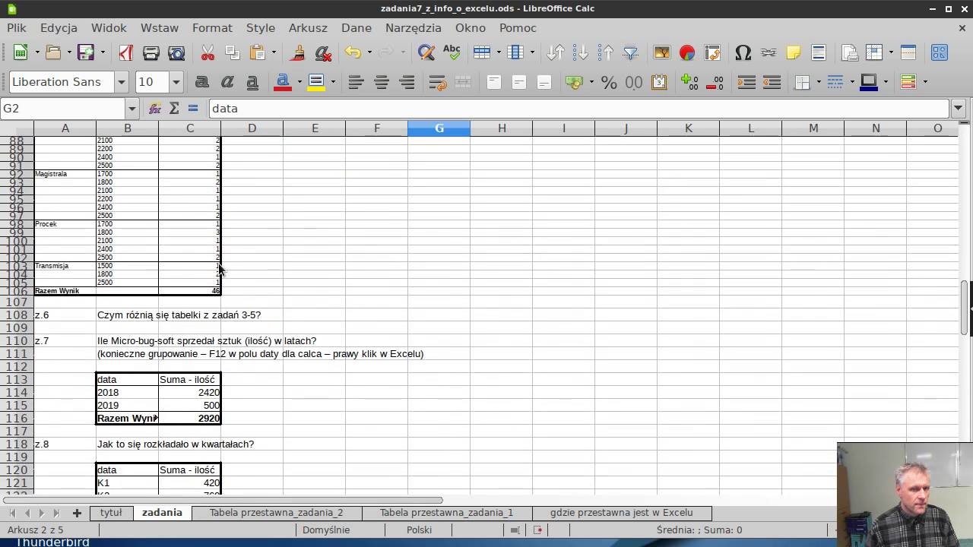
pyautogui.scroll(-2, 221, 272)
pyautogui.scroll(-1, 221, 273)
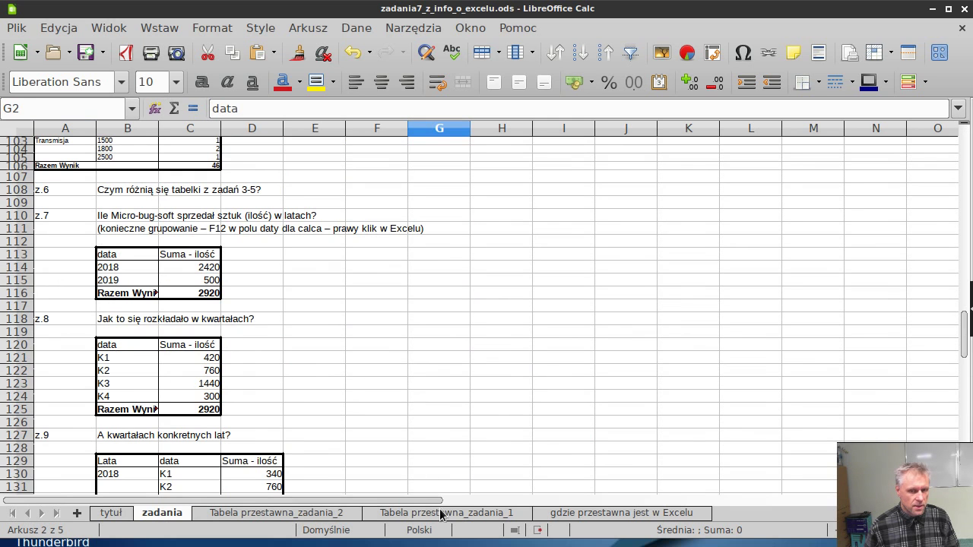
pyautogui.click(319, 514)
pyautogui.rightClick(66, 168)
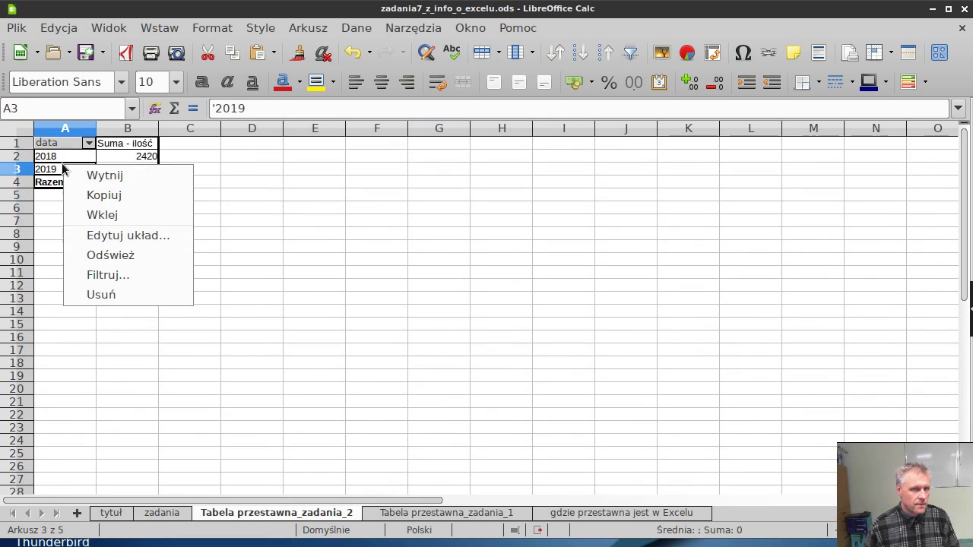
pyautogui.click(110, 235)
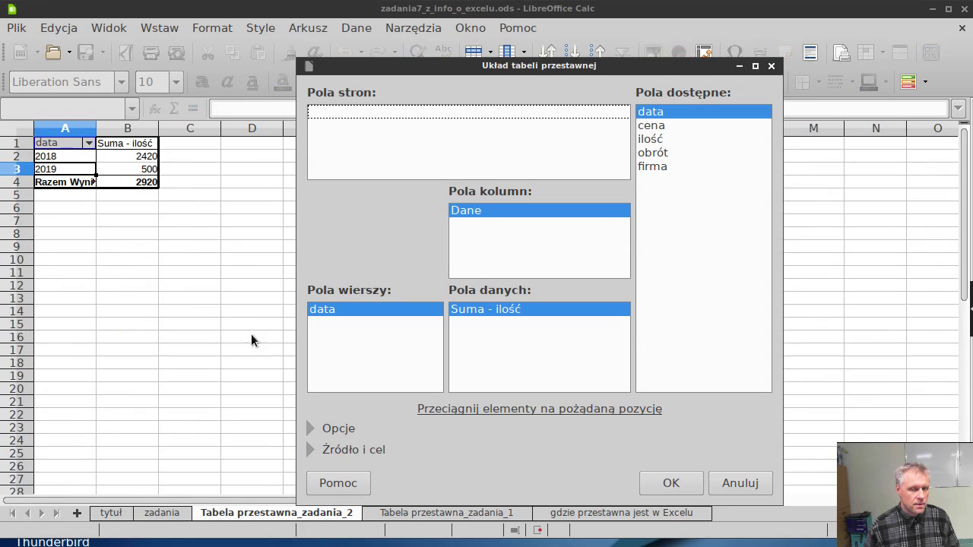
pyautogui.click(723, 485)
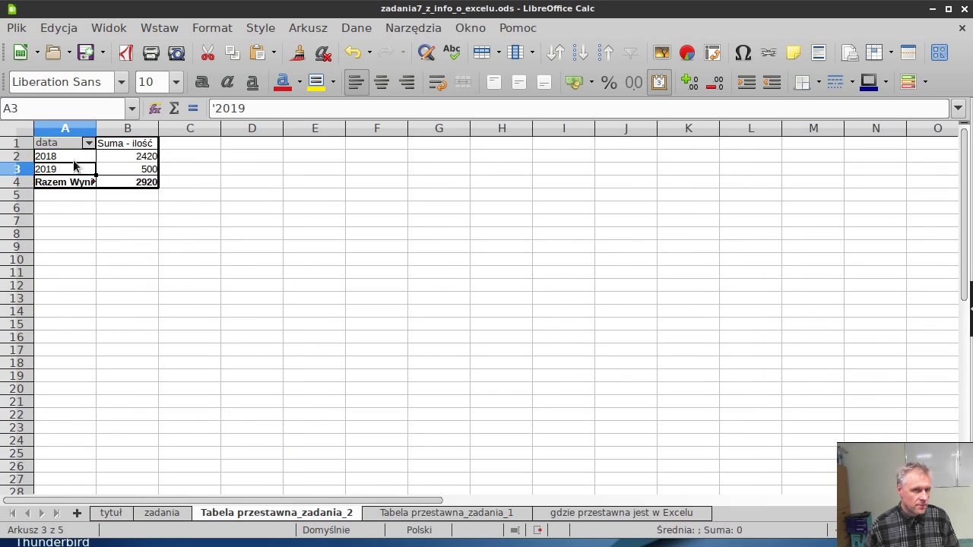
# Regroup the pivot dates by quarters instead of years, showing K1 to K4
pyautogui.click(73, 158)
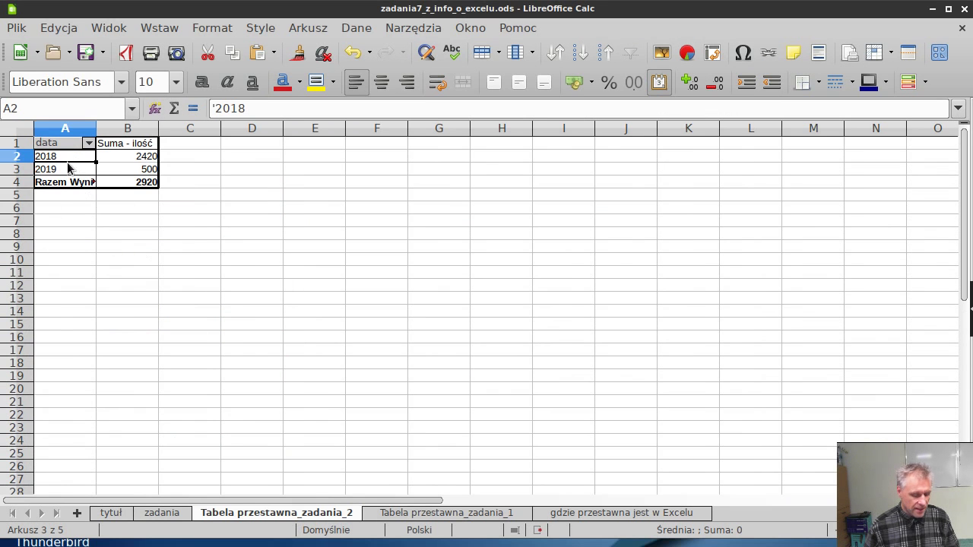
pyautogui.press('F12')
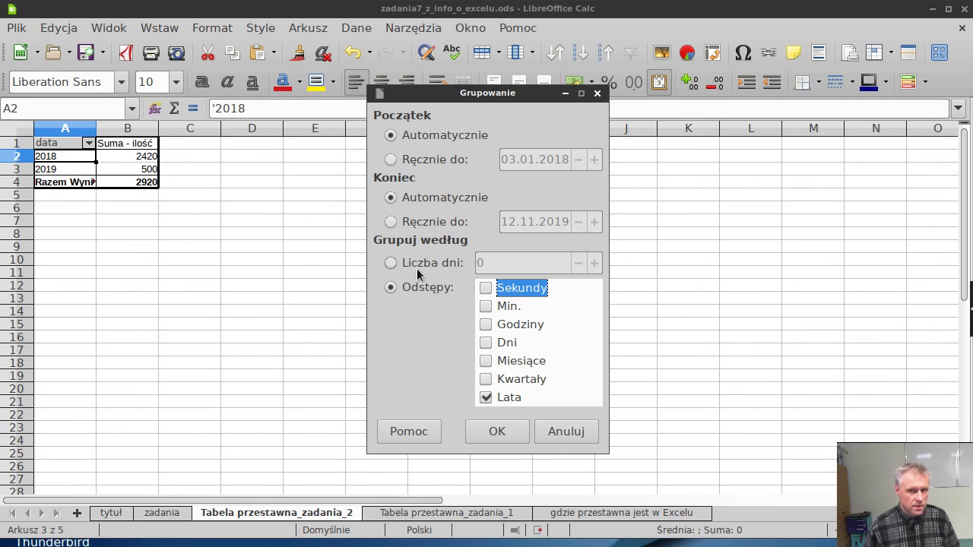
pyautogui.click(487, 379)
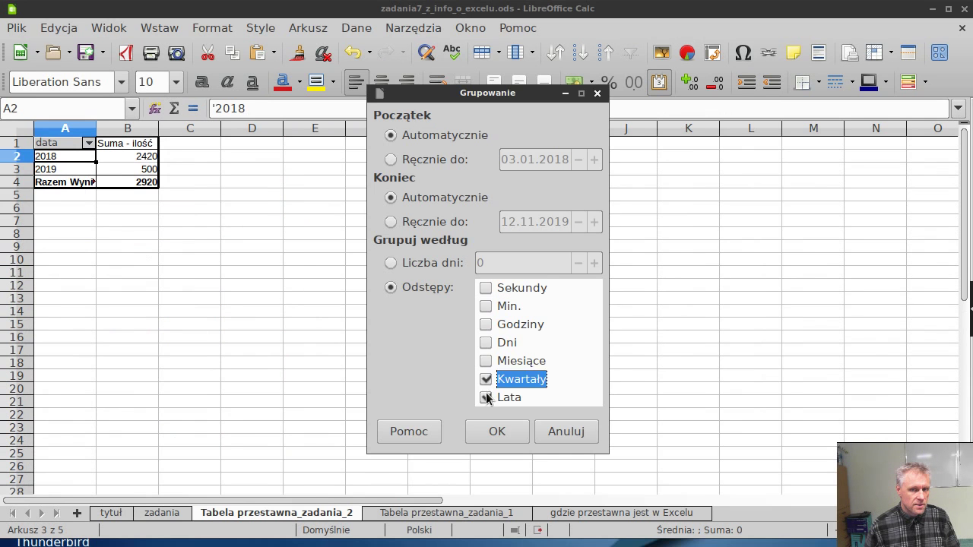
pyautogui.click(486, 398)
pyautogui.click(495, 431)
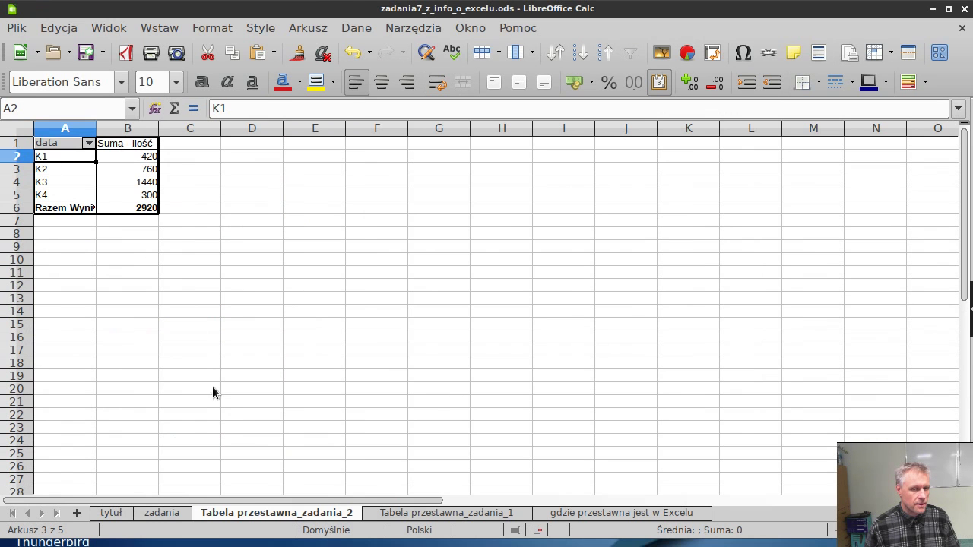
# Check the next task on the zadania sheet and return to the Tabela przestawna_zadania_2 pivot
pyautogui.click(165, 513)
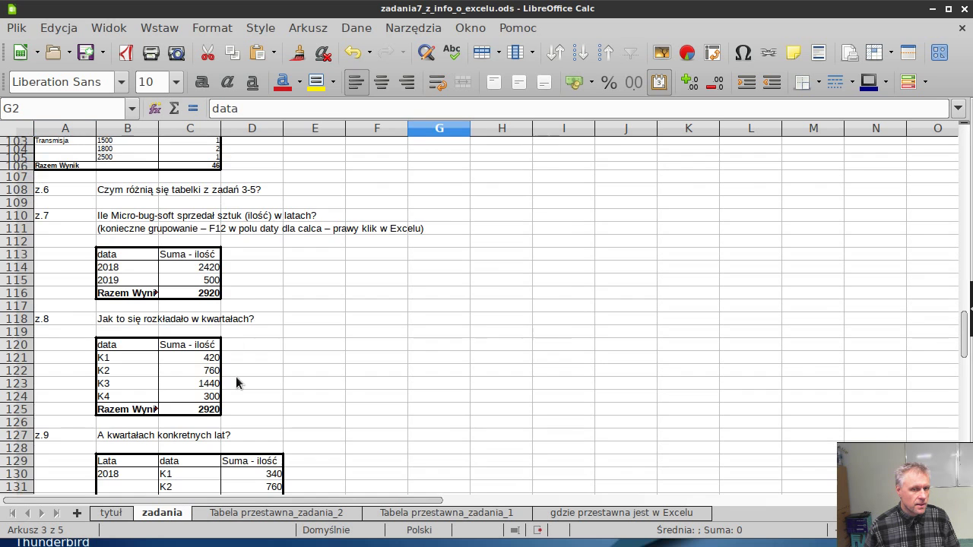
pyautogui.scroll(-1, 251, 304)
pyautogui.scroll(-3, 258, 311)
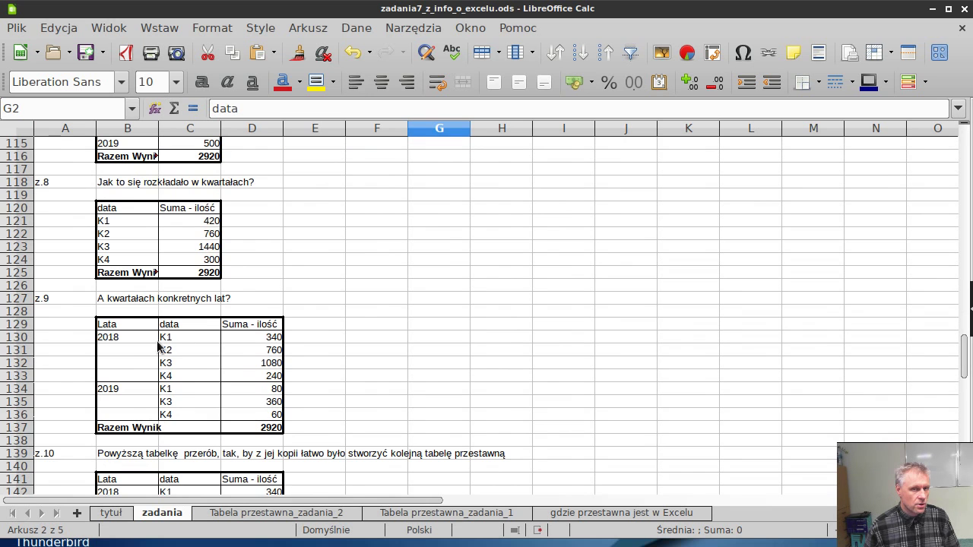
pyautogui.click(260, 515)
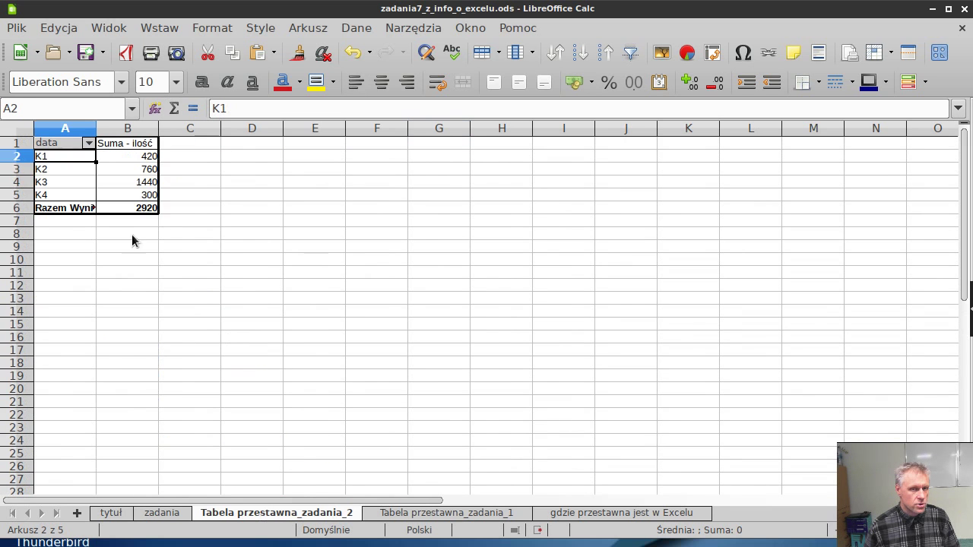
# Group the pivot dates by both years and quarters, splitting 2018 and 2019 into quarters
pyautogui.rightClick(76, 187)
pyautogui.click(61, 180)
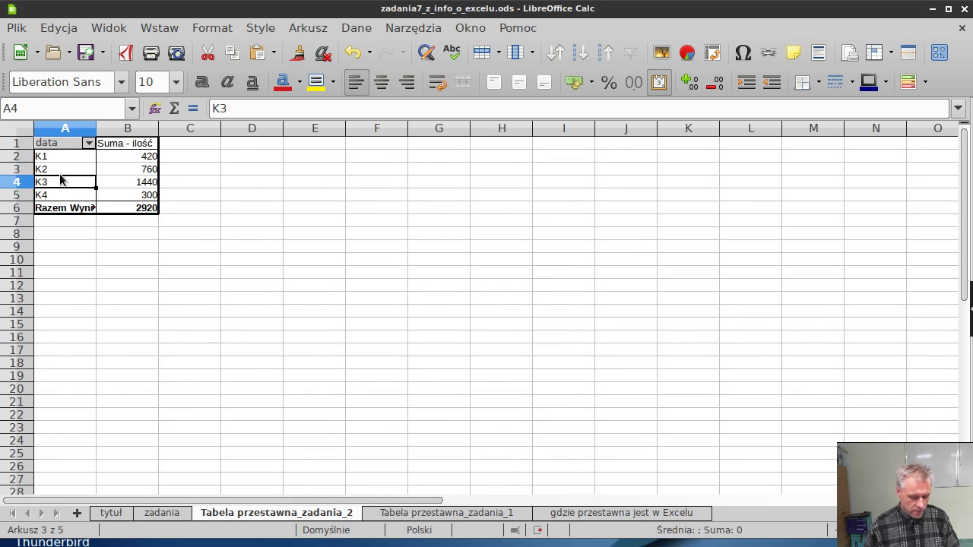
pyautogui.press('F12')
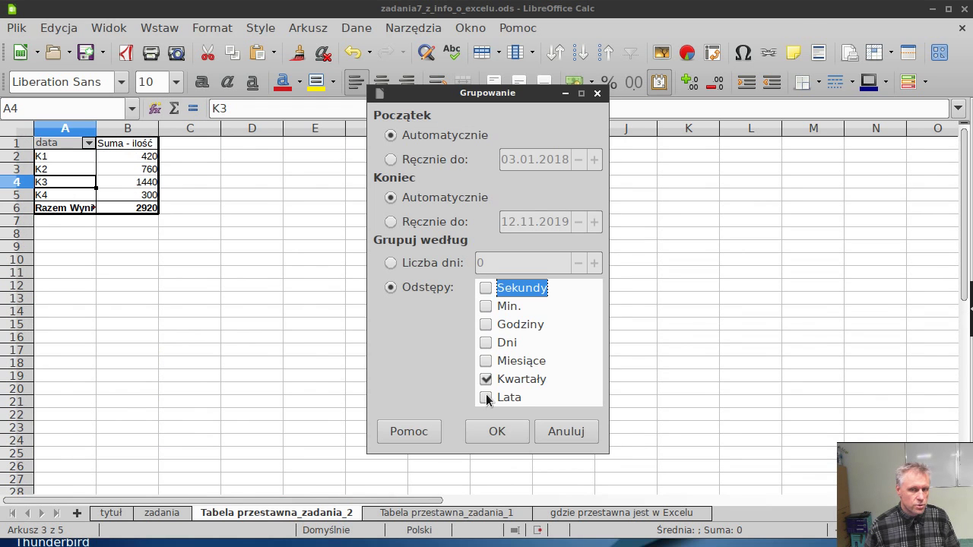
pyautogui.click(486, 397)
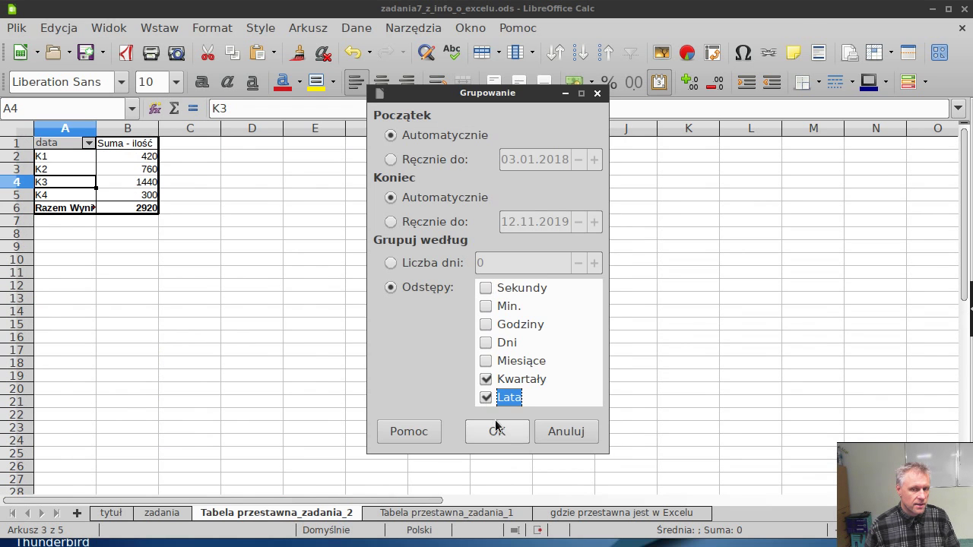
pyautogui.click(496, 434)
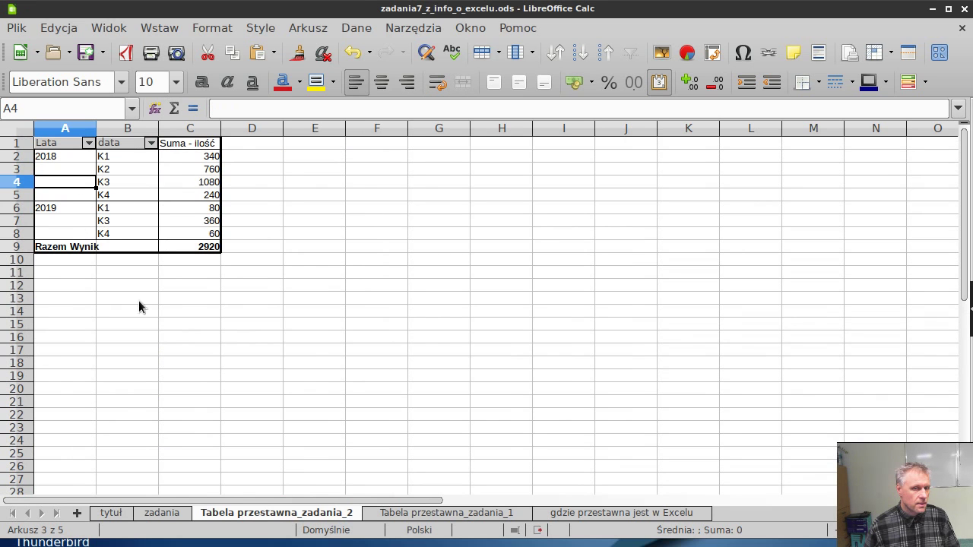
pyautogui.click(160, 514)
# Select the year-and-quarter table B130:D136 on the zadania sheet to compare it with task z.10
pyautogui.scroll(-3, 334, 312)
pyautogui.scroll(-3, 330, 310)
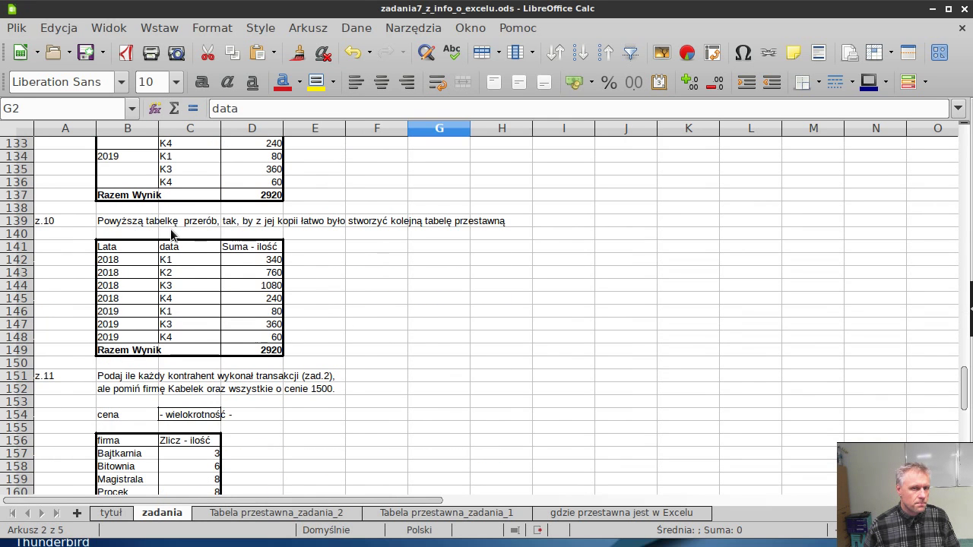
pyautogui.scroll(1, 288, 228)
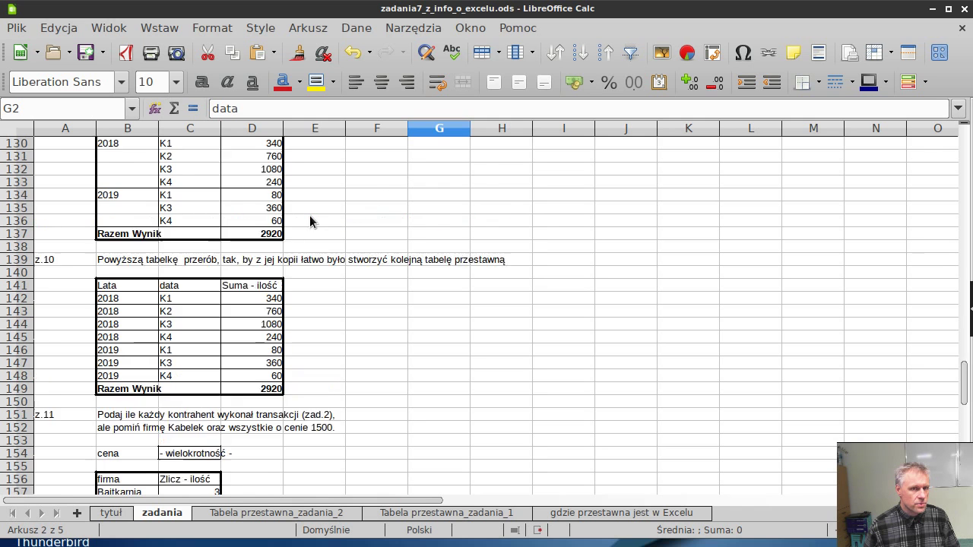
pyautogui.scroll(1, 308, 220)
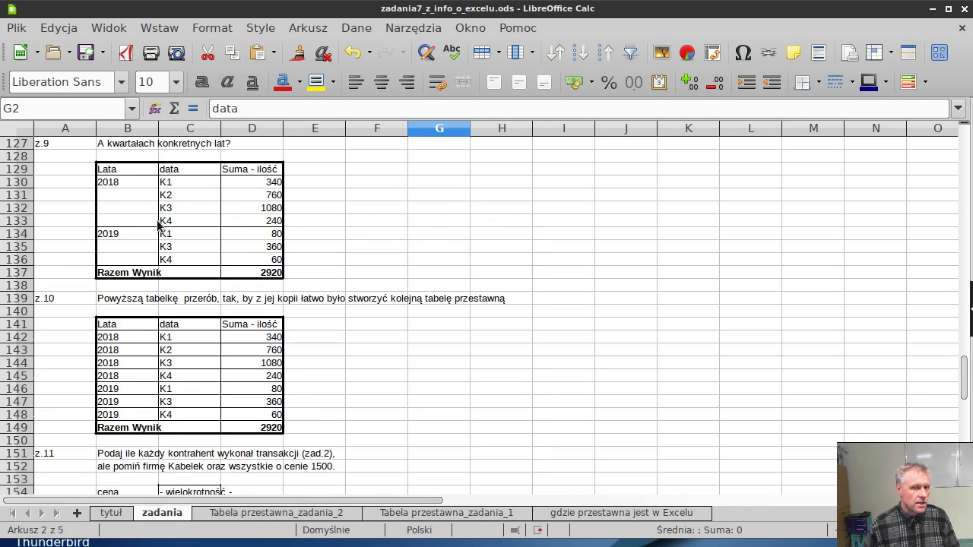
pyautogui.moveTo(114, 182); pyautogui.dragTo(238, 262)
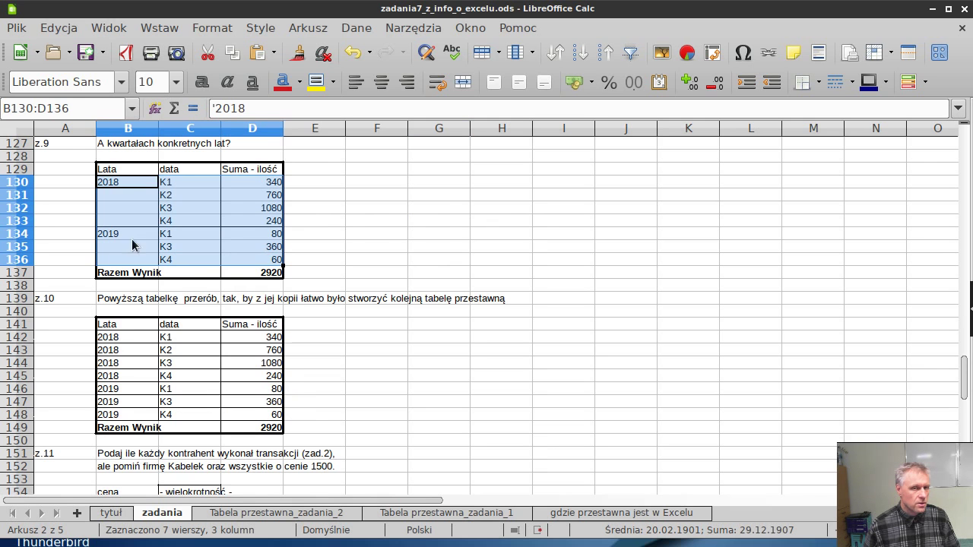
pyautogui.click(122, 193)
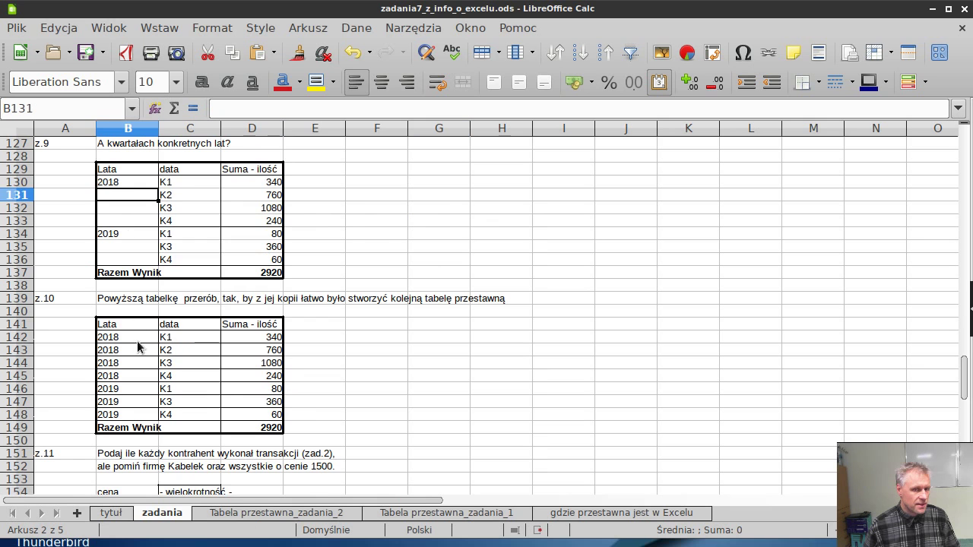
# Turn on repeat item labels for the Lata row field so every row shows its year
pyautogui.click(226, 513)
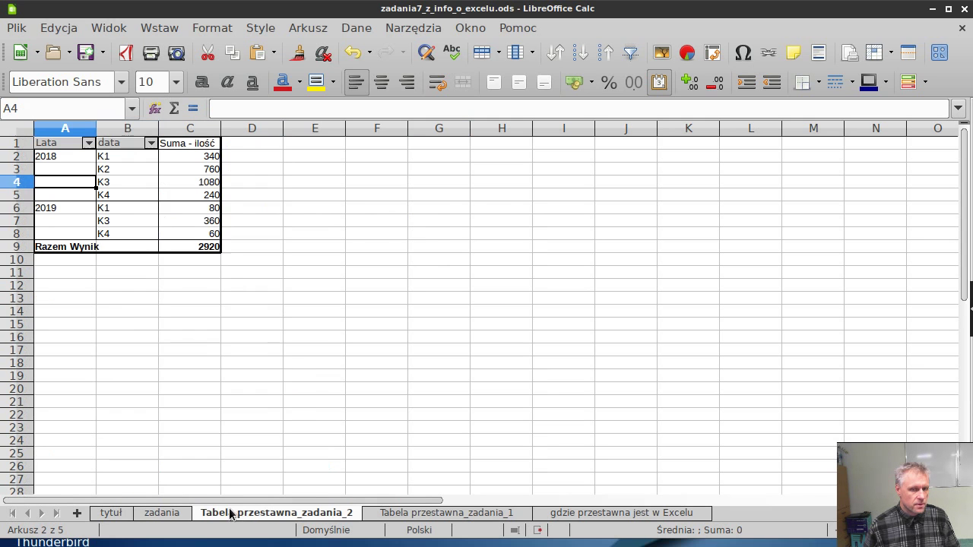
pyautogui.rightClick(104, 196)
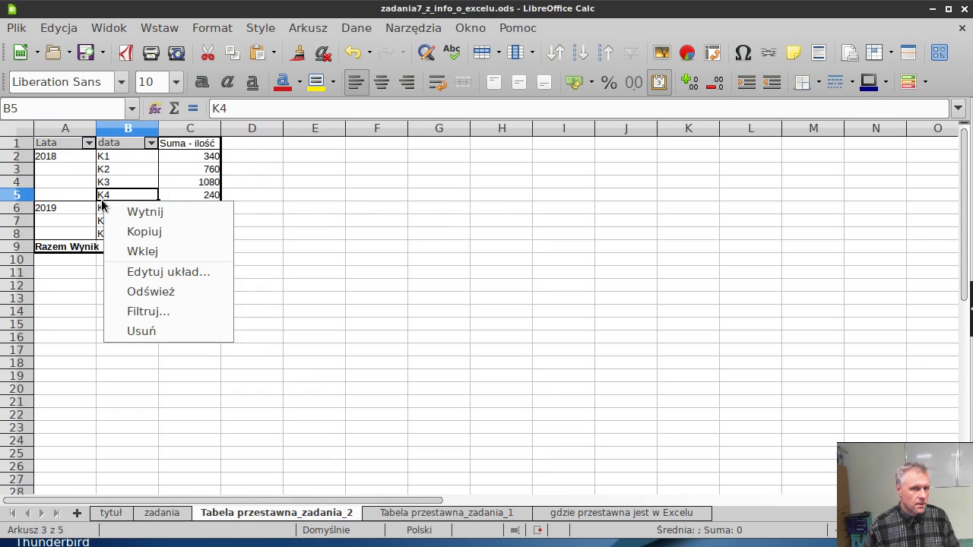
pyautogui.click(166, 271)
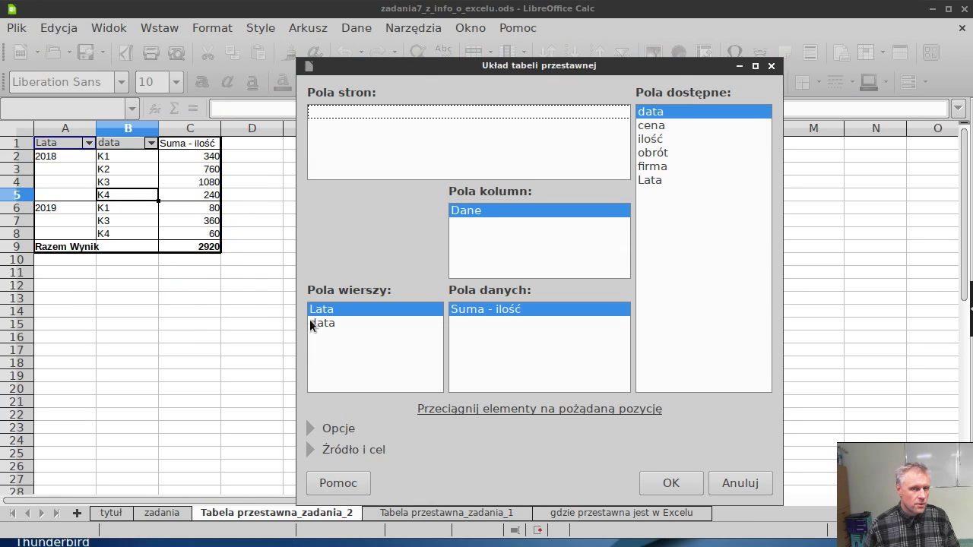
pyautogui.doubleClick(330, 310)
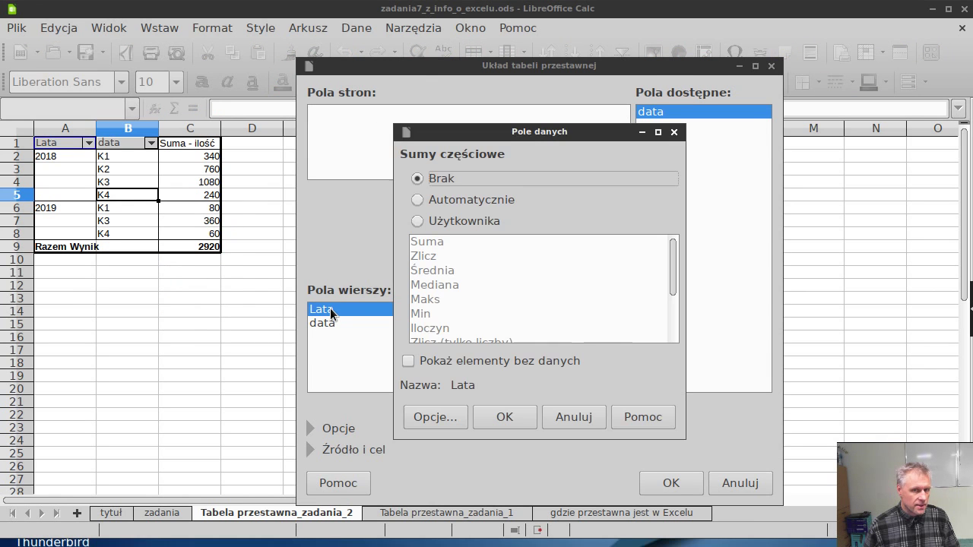
pyautogui.click(438, 417)
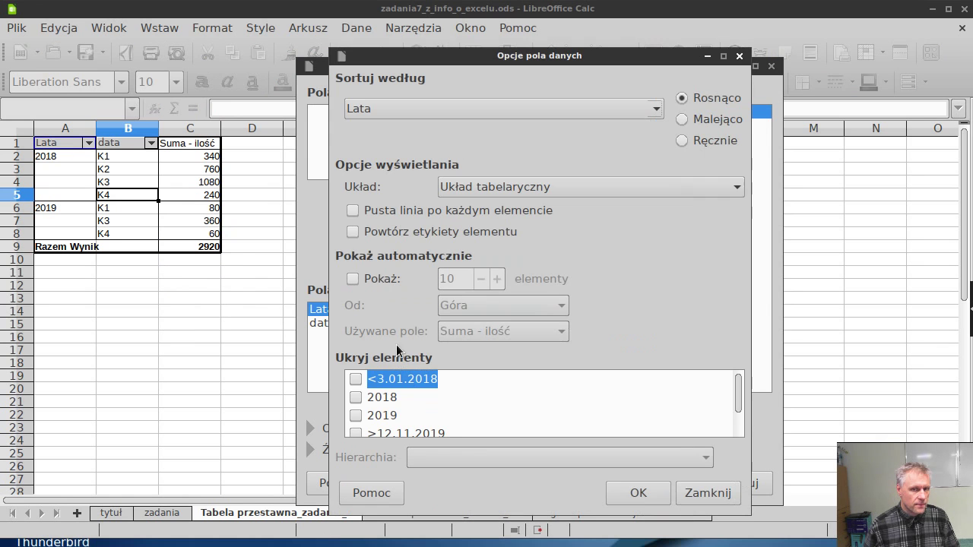
pyautogui.click(353, 233)
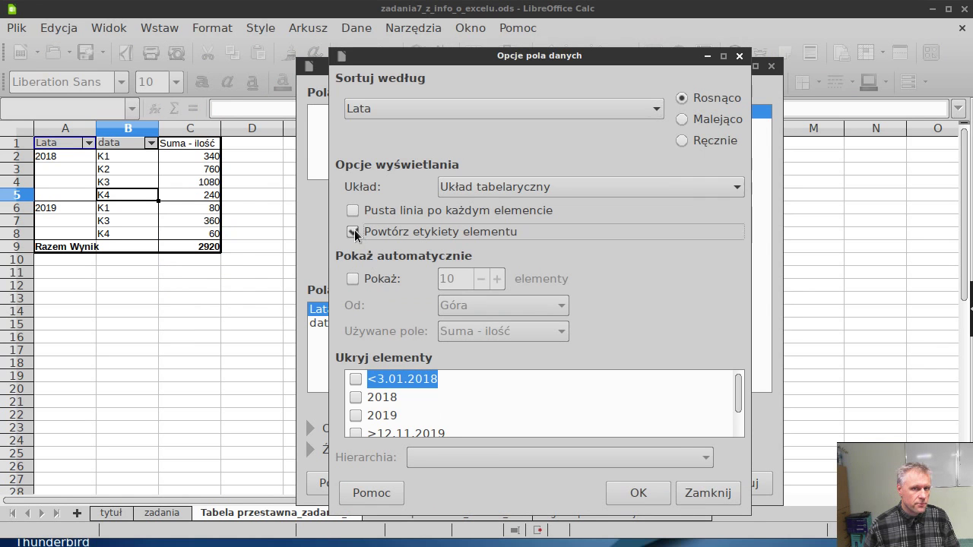
pyautogui.click(637, 493)
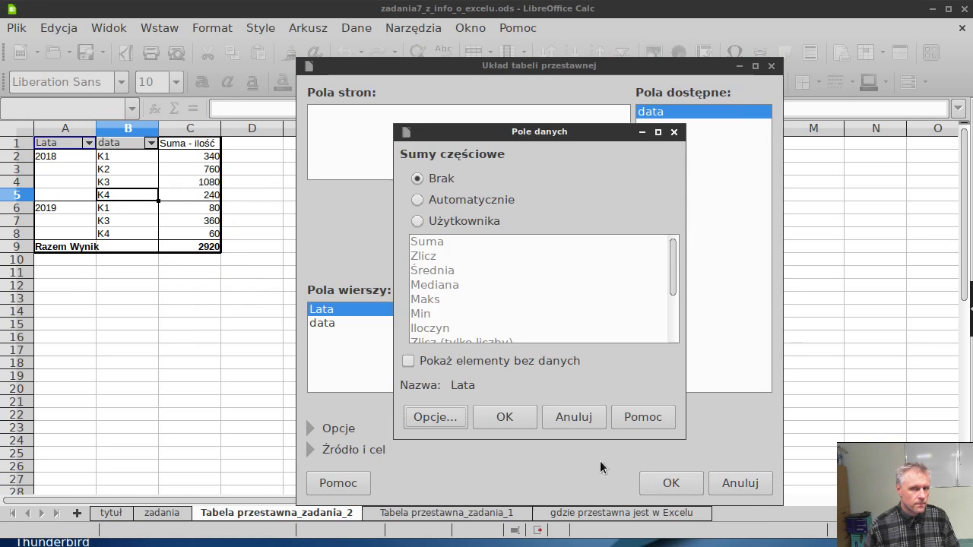
pyautogui.click(516, 416)
pyautogui.click(670, 484)
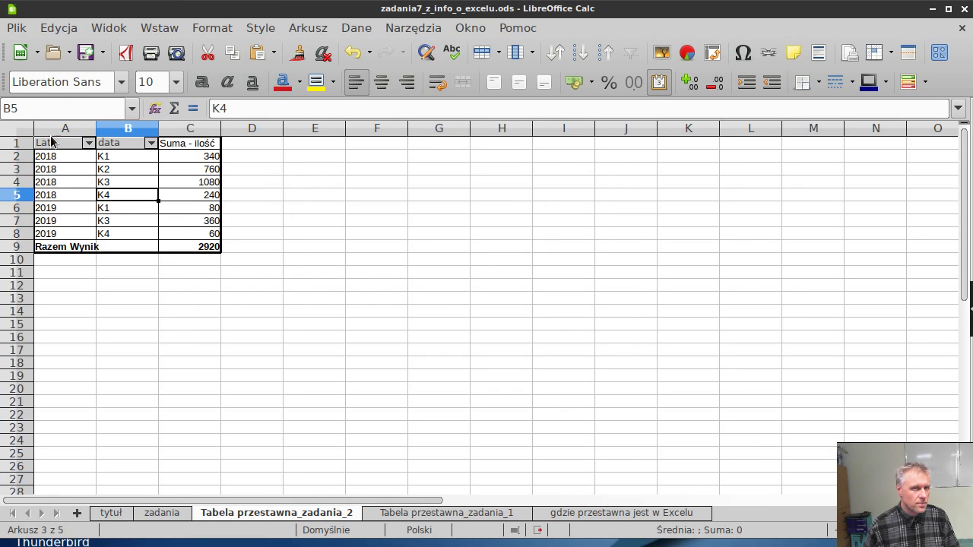
pyautogui.moveTo(190, 233); pyautogui.dragTo(65, 146)
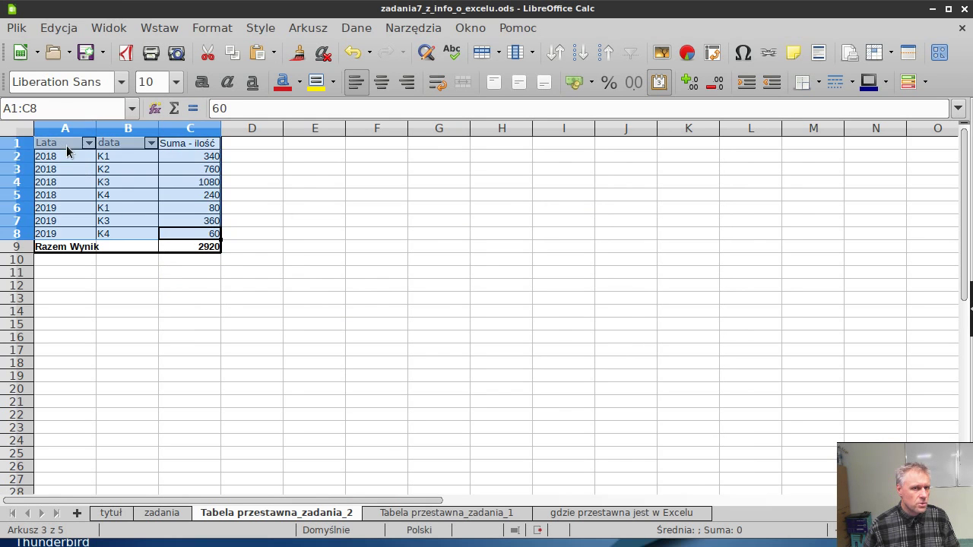
pyautogui.hotkey('ctrl', 'c')
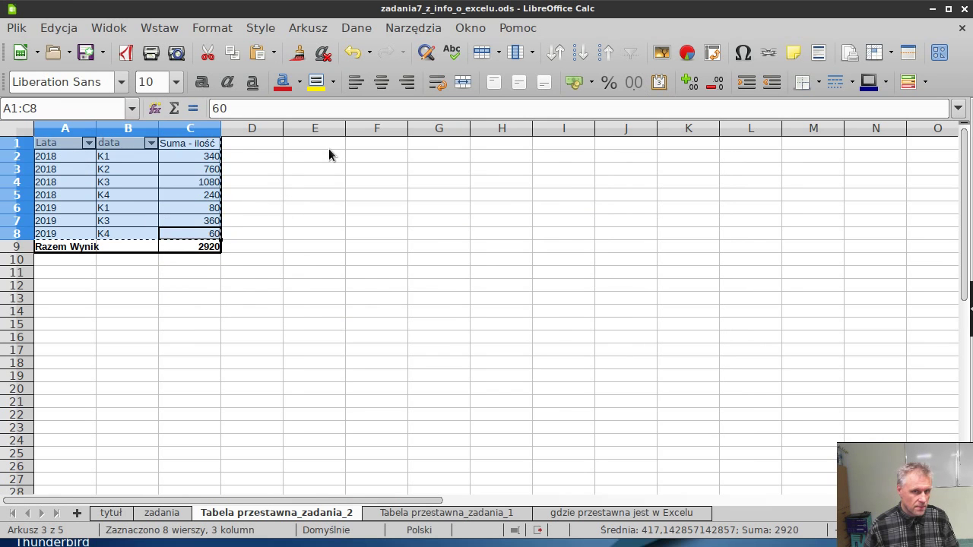
pyautogui.click(329, 156)
pyautogui.hotkey('ctrl', 'v')
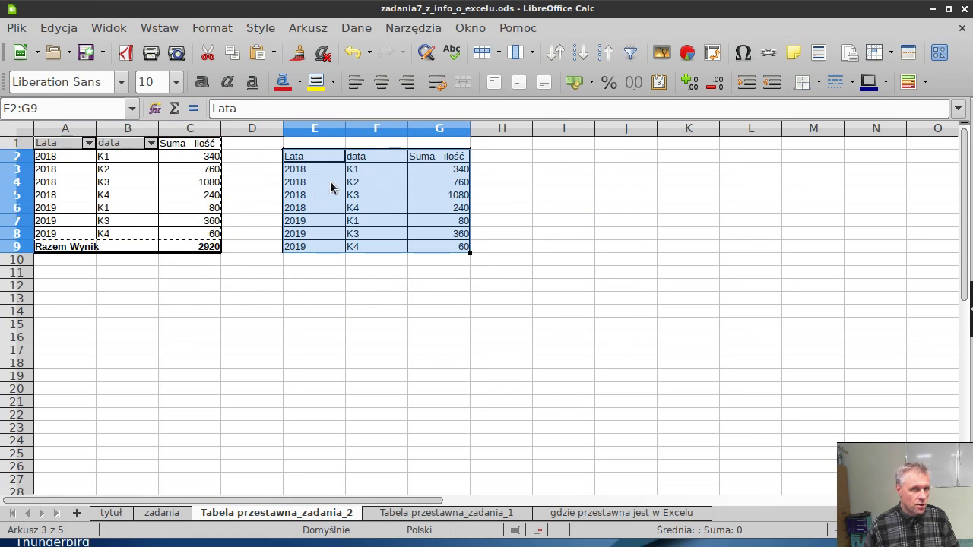
pyautogui.click(317, 182)
pyautogui.moveTo(315, 157); pyautogui.dragTo(435, 247)
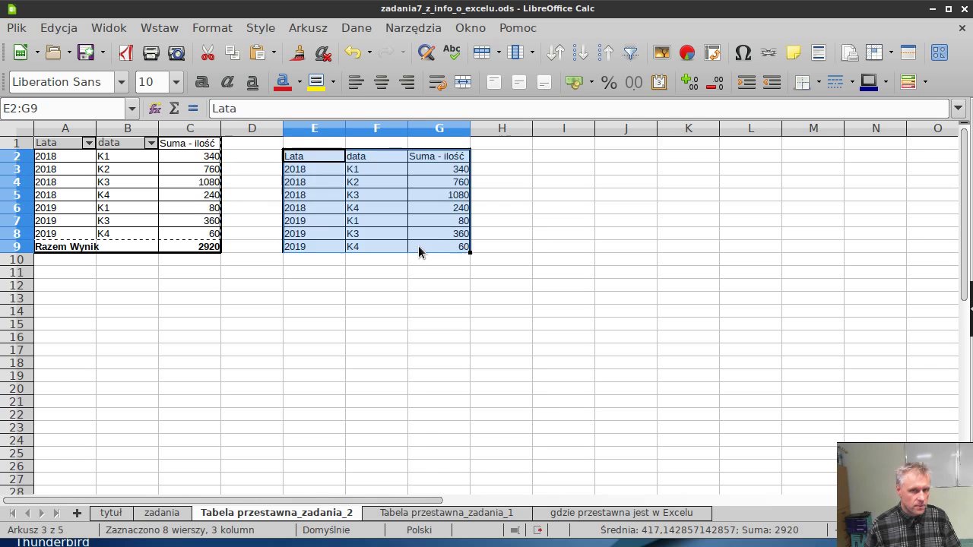
pyautogui.hotkey('ctrl', 'z')
pyautogui.click(240, 287)
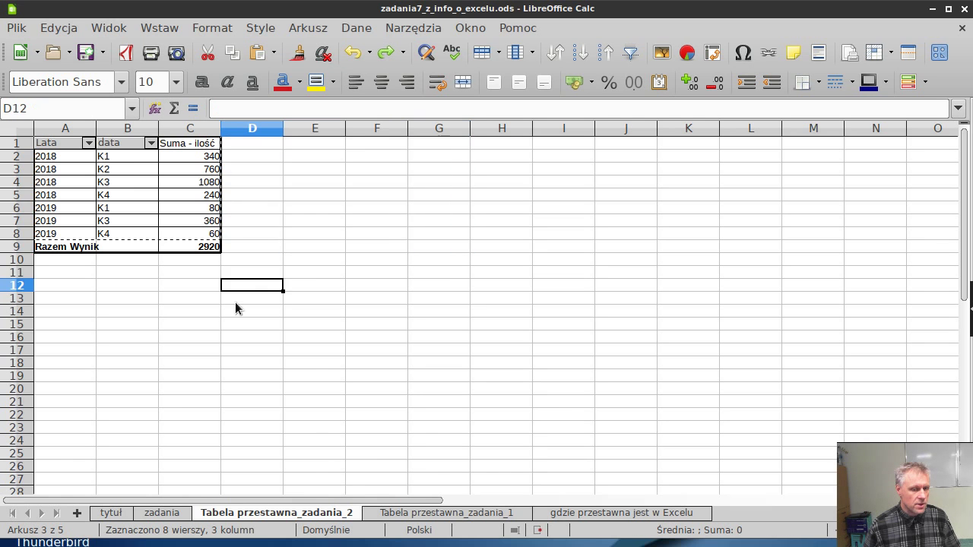
# Go back to the zadania sheet, select a cell in the sales data, and open the Data menu
pyautogui.click(162, 515)
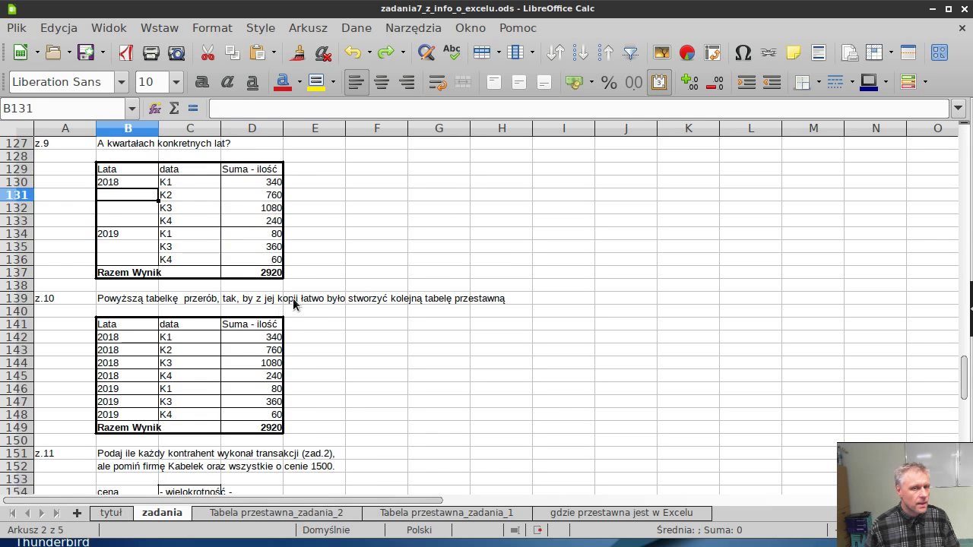
pyautogui.scroll(-4, 301, 303)
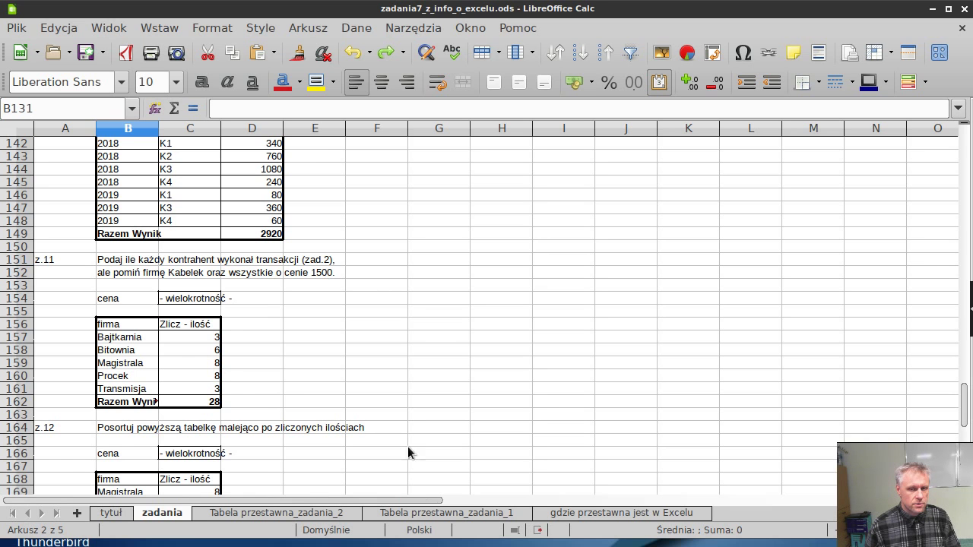
pyautogui.scroll(9, 410, 426)
pyautogui.scroll(8, 427, 358)
pyautogui.scroll(9, 437, 352)
pyautogui.scroll(8, 478, 330)
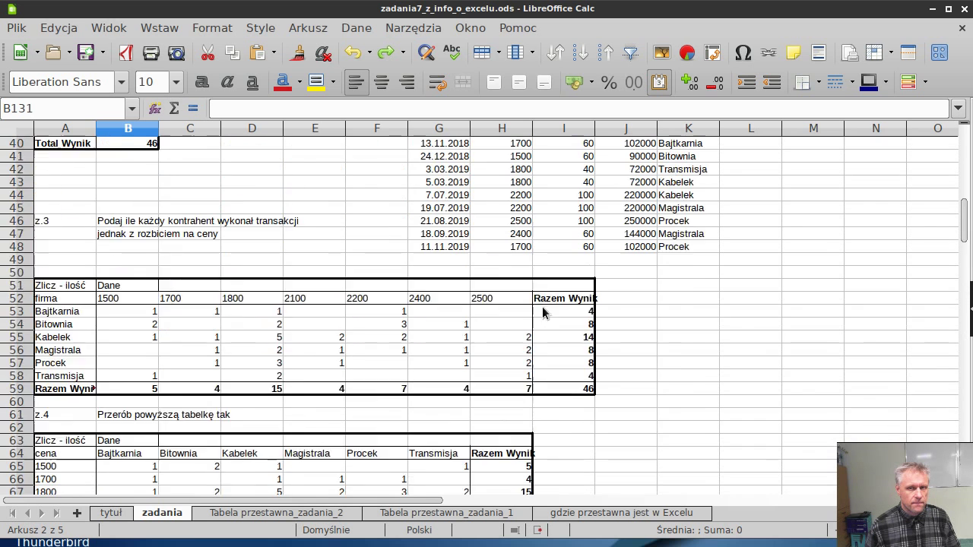
pyautogui.scroll(5, 478, 329)
pyautogui.click(536, 268)
pyautogui.click(362, 29)
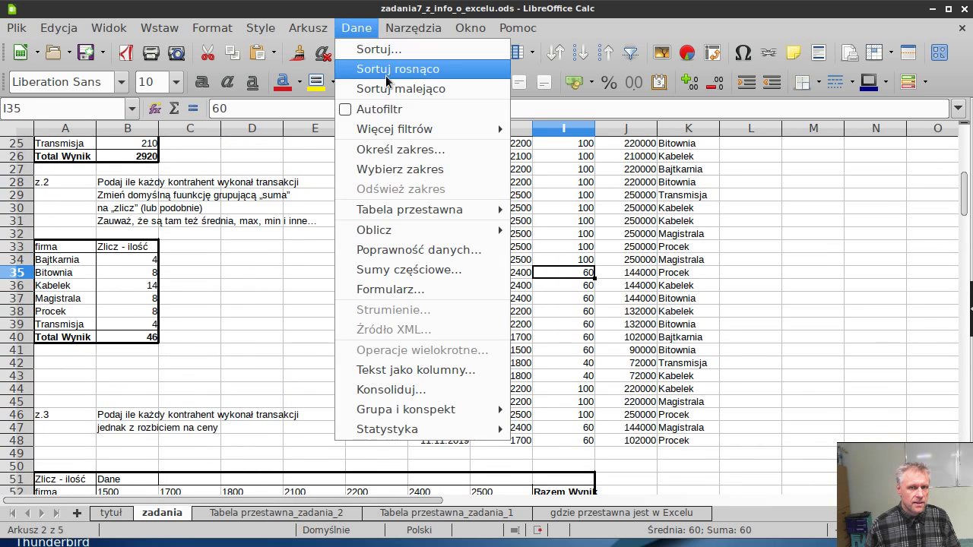
pyautogui.moveTo(410, 210)
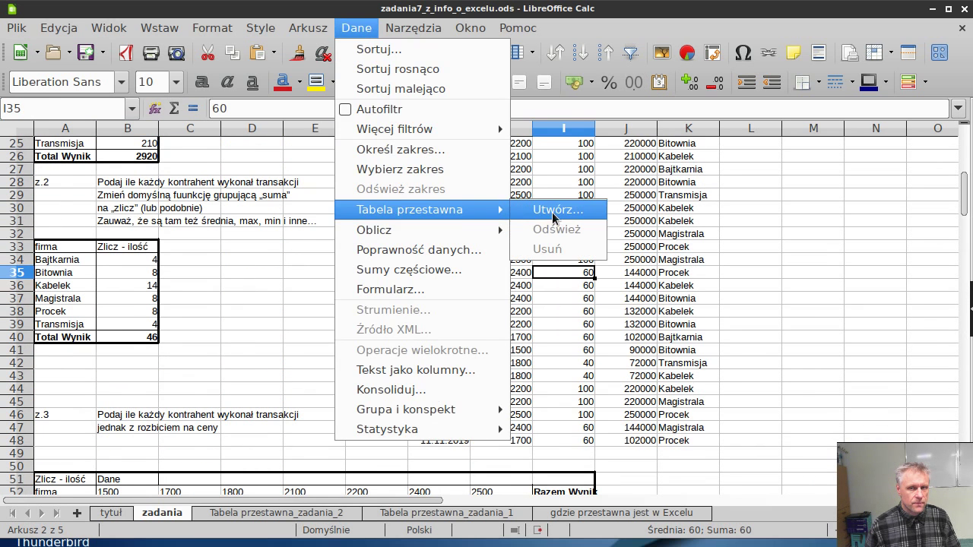
# Build a pivot counting ilość per firma, with cena as a page filter field
pyautogui.click(553, 218)
pyautogui.click(565, 338)
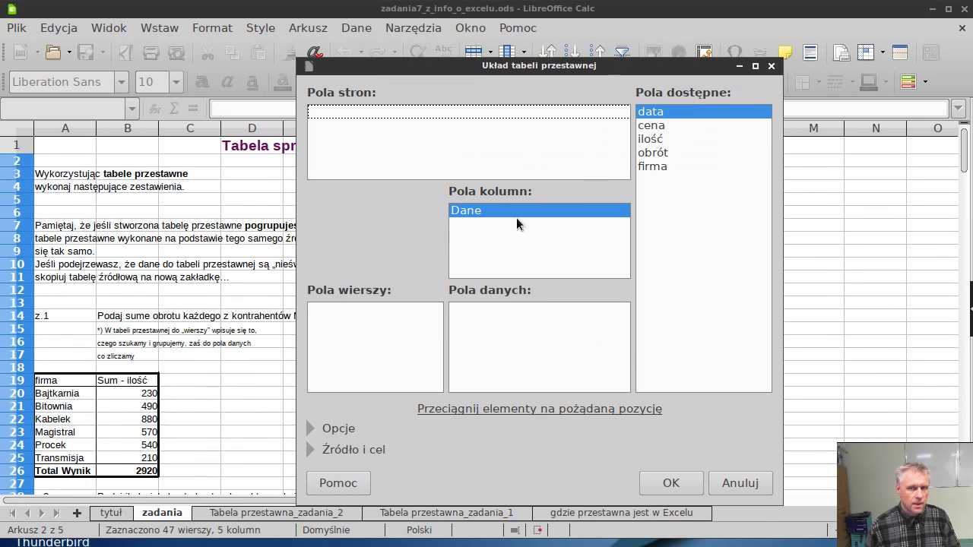
pyautogui.moveTo(675, 167)
pyautogui.mouseDown()
pyautogui.moveTo(423, 315)
pyautogui.moveTo(392, 361)
pyautogui.mouseUp()
pyautogui.moveTo(651, 139); pyautogui.dragTo(509, 315)
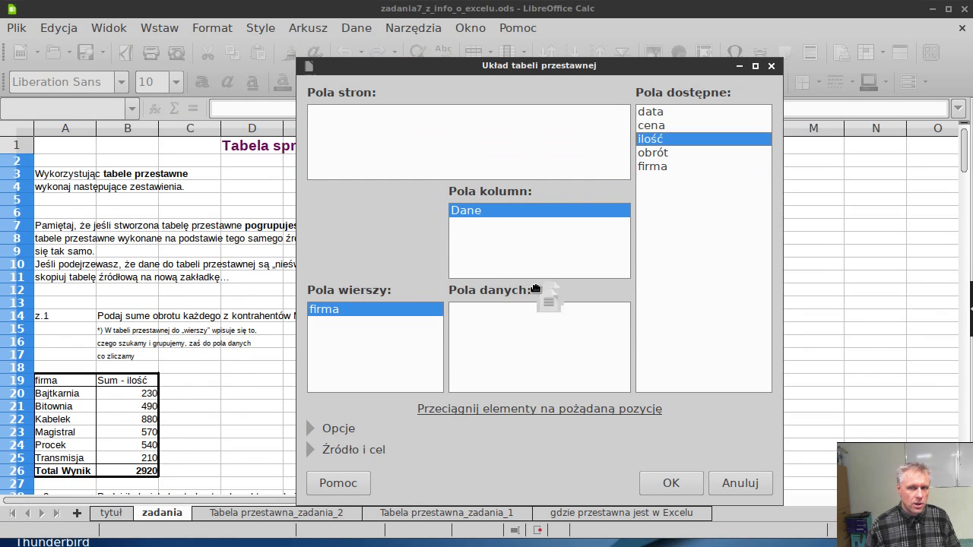
pyautogui.doubleClick(510, 312)
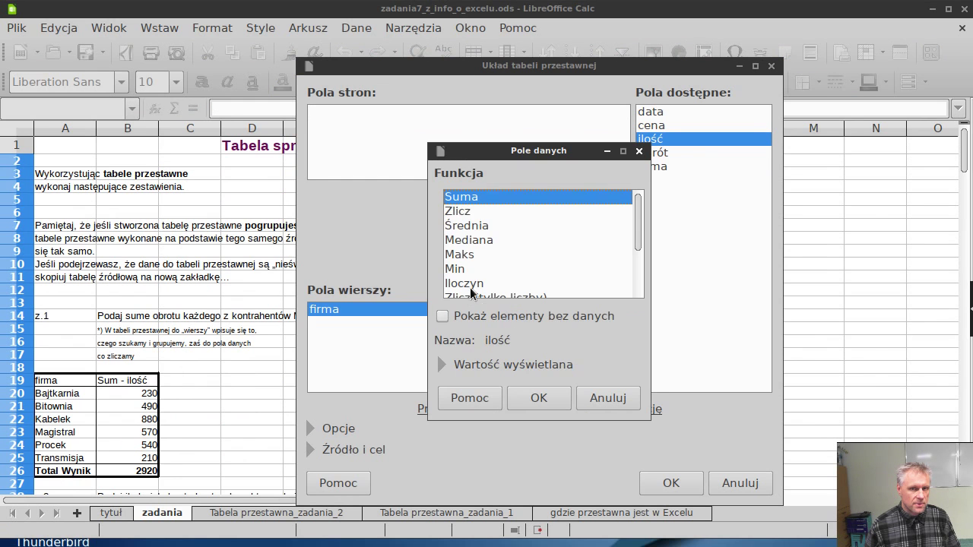
pyautogui.click(471, 212)
pyautogui.click(541, 403)
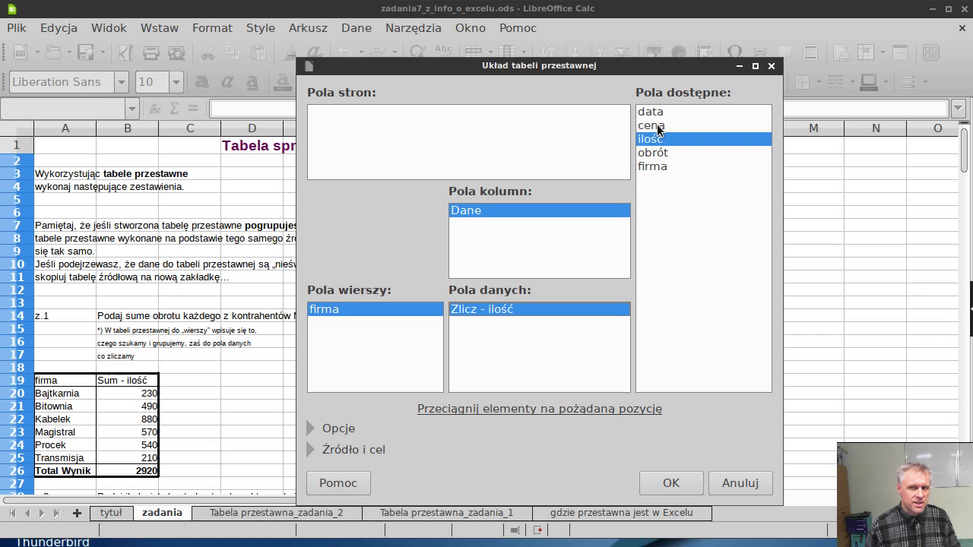
pyautogui.moveTo(658, 131); pyautogui.dragTo(386, 137)
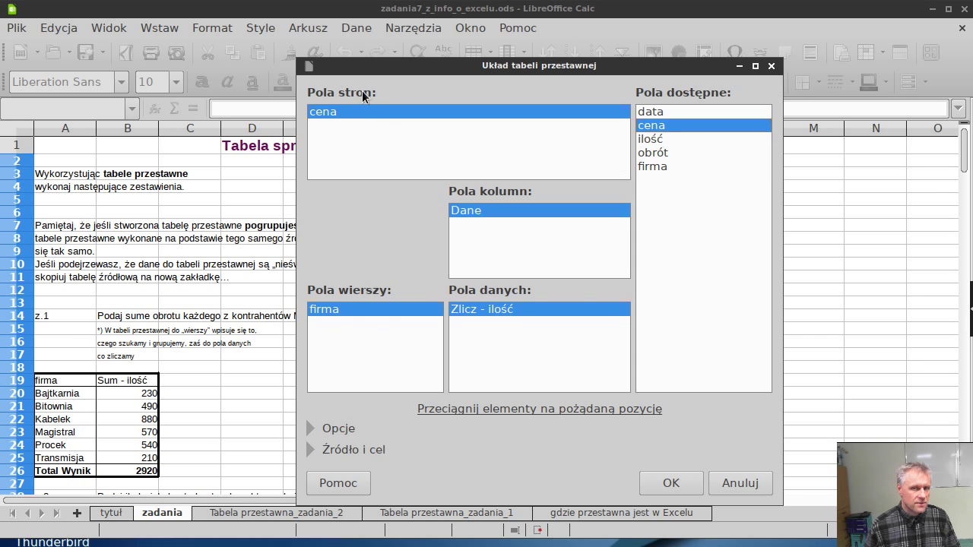
pyautogui.click(672, 485)
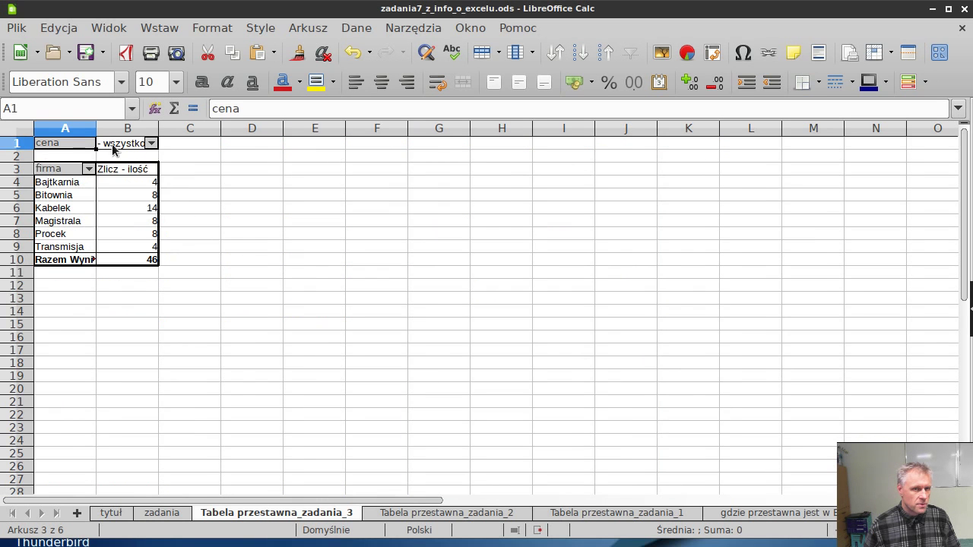
# Exclude price 1500 in the pivot's cena page filter
pyautogui.click(151, 144)
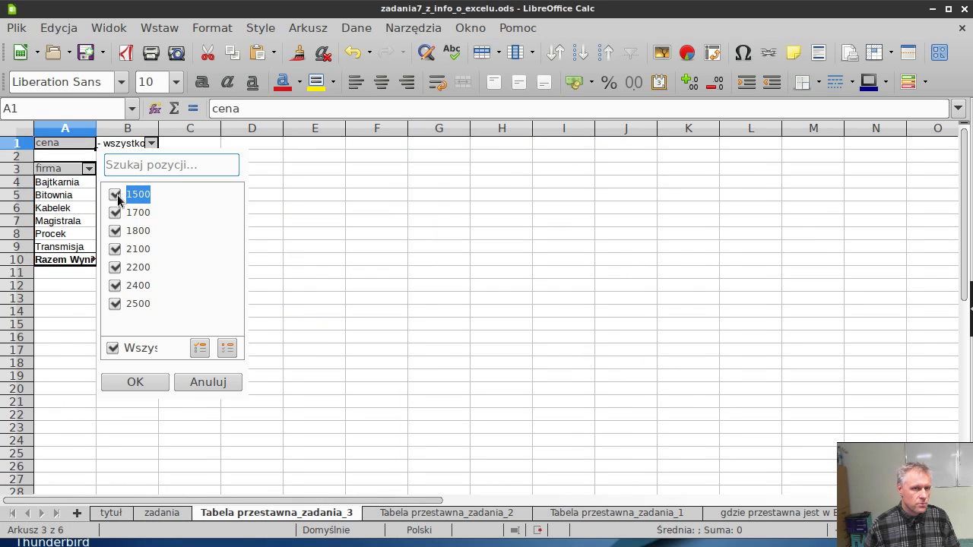
pyautogui.click(114, 196)
pyautogui.click(152, 381)
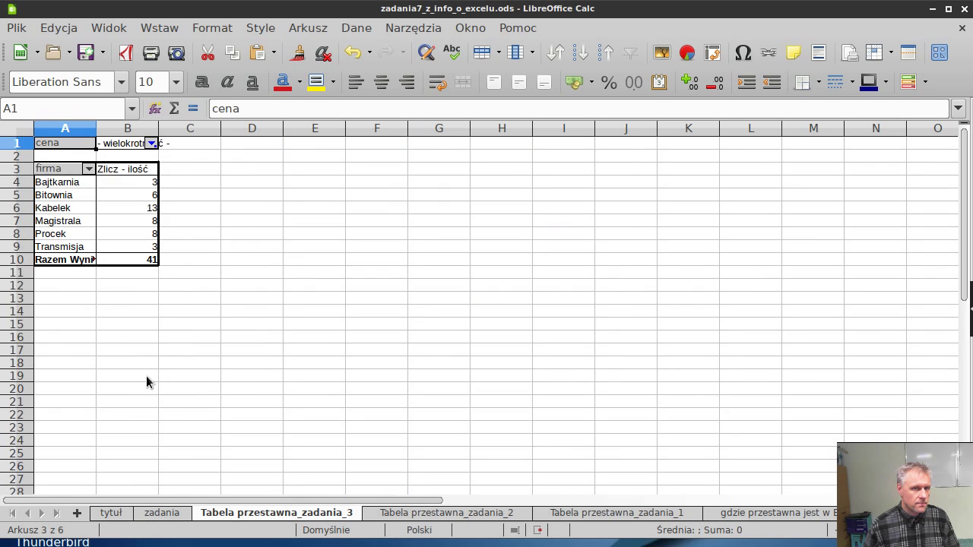
# Exclude Kabelek from the firma filter, leaving five companies totalling 28
pyautogui.click(89, 169)
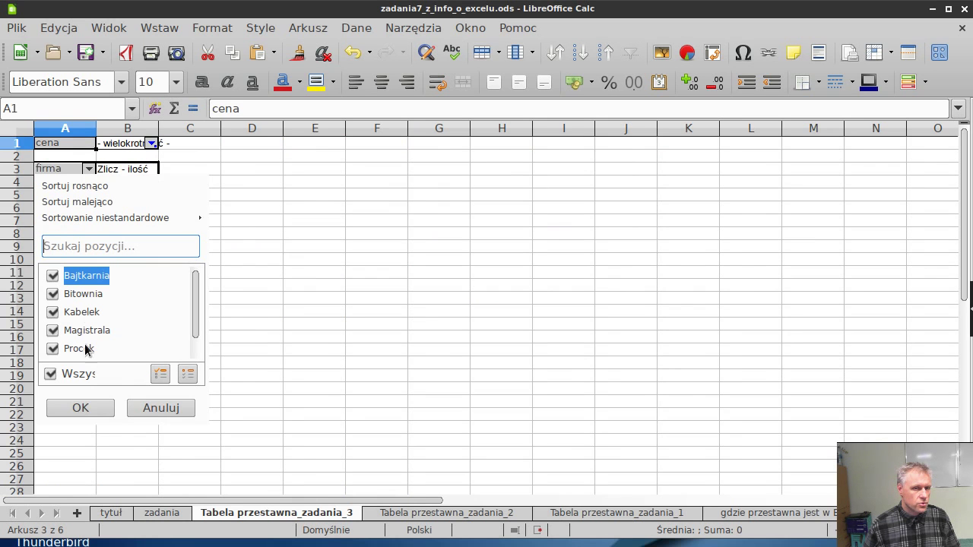
pyautogui.click(52, 374)
pyautogui.click(52, 374)
pyautogui.click(53, 312)
pyautogui.click(92, 408)
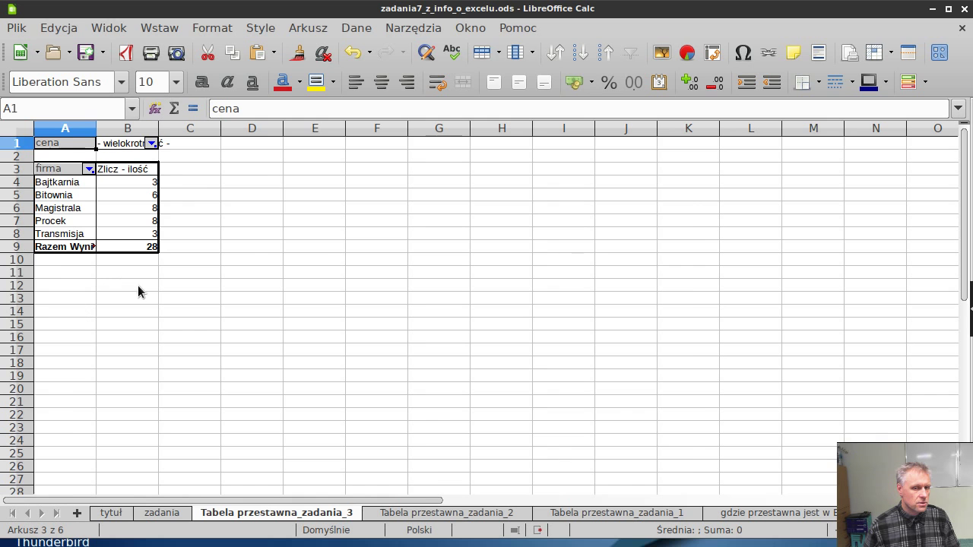
# Read tasks z.11 and z.12 on the zadania sheet, then return to Tabela przestawna_zadania_3
pyautogui.click(163, 514)
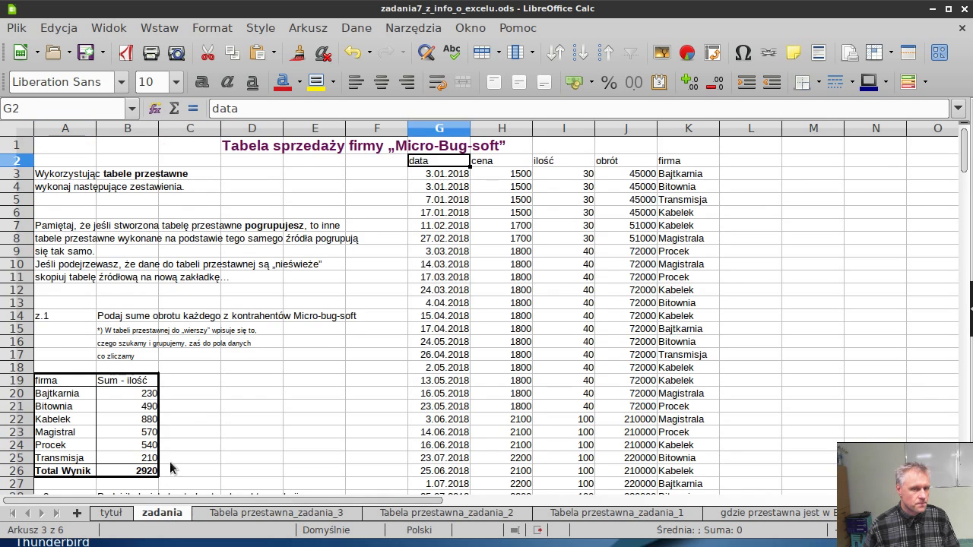
pyautogui.scroll(-4, 265, 380)
pyautogui.scroll(-8, 264, 380)
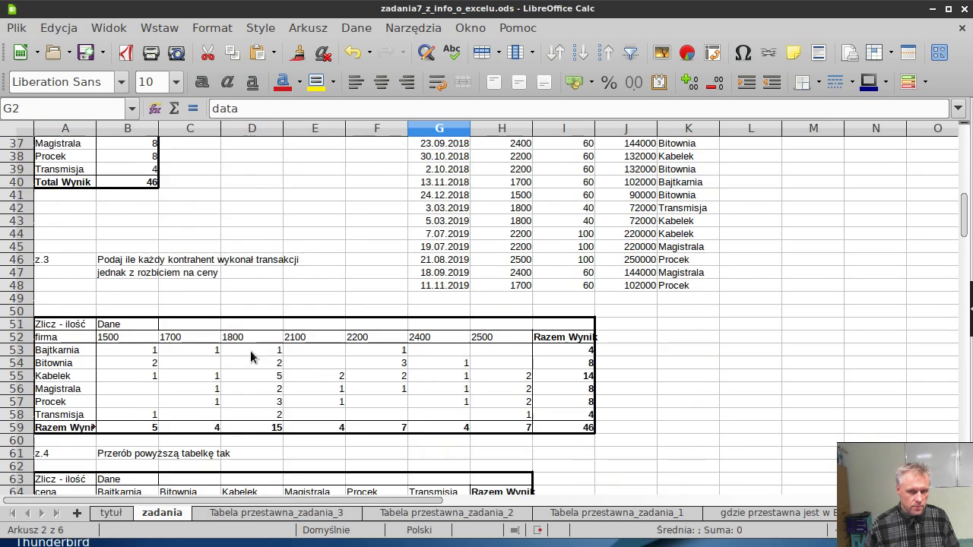
pyautogui.scroll(-8, 250, 350)
pyautogui.scroll(-14, 250, 350)
pyautogui.scroll(-10, 228, 346)
pyautogui.scroll(-9, 213, 339)
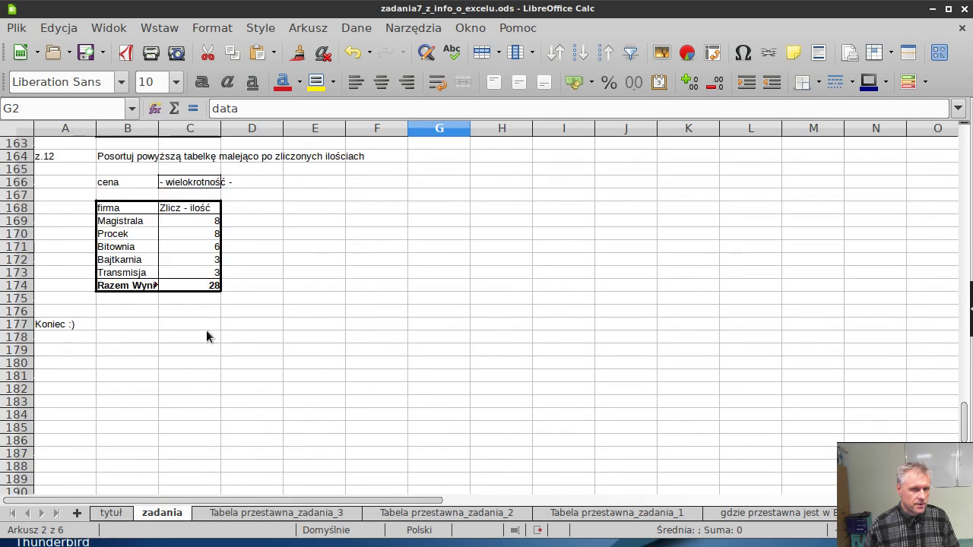
pyautogui.scroll(1, 209, 334)
pyautogui.scroll(6, 202, 330)
pyautogui.scroll(1, 196, 335)
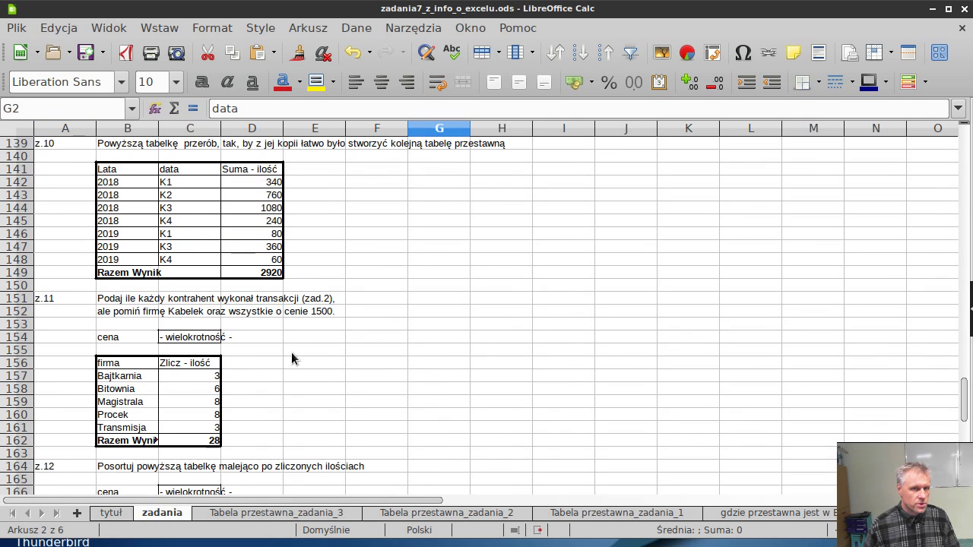
pyautogui.scroll(-4, 287, 352)
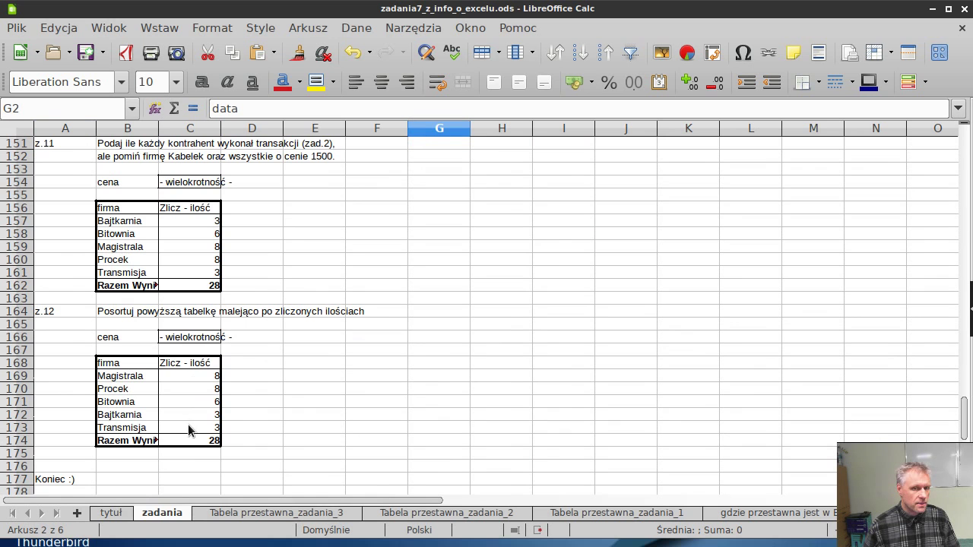
pyautogui.click(257, 514)
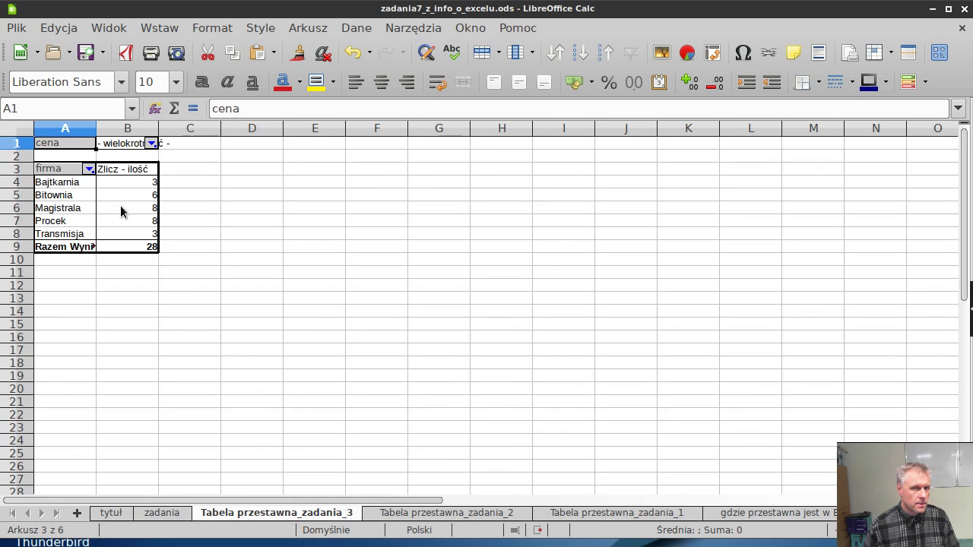
# Sort the pivot's firma field by Zlicz - ilość descending, putting Magistrala and Procek (8) first
pyautogui.rightClick(76, 196)
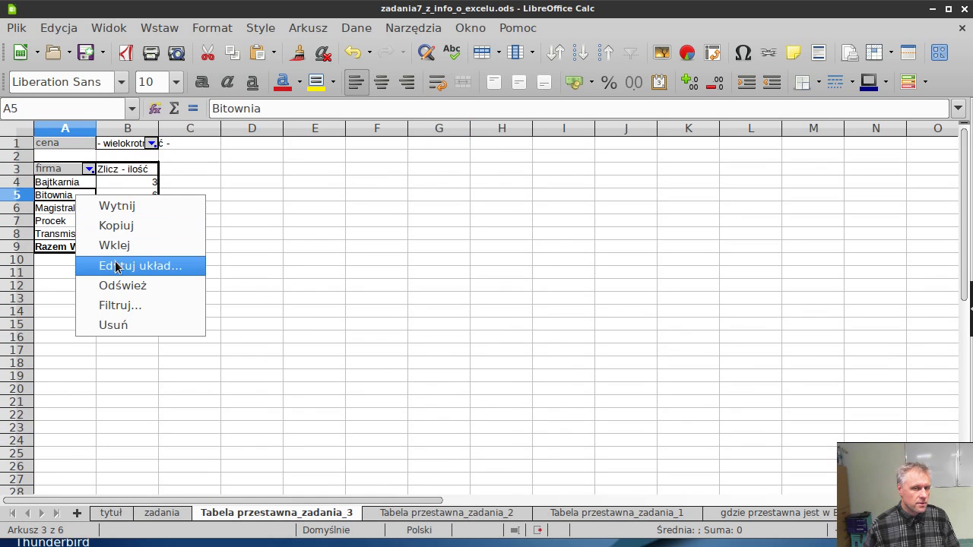
pyautogui.click(128, 266)
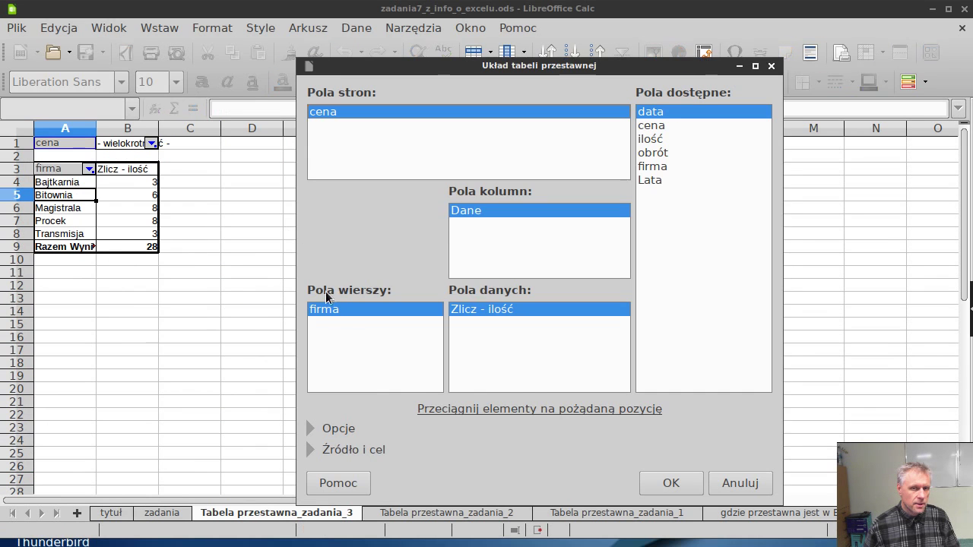
pyautogui.doubleClick(340, 311)
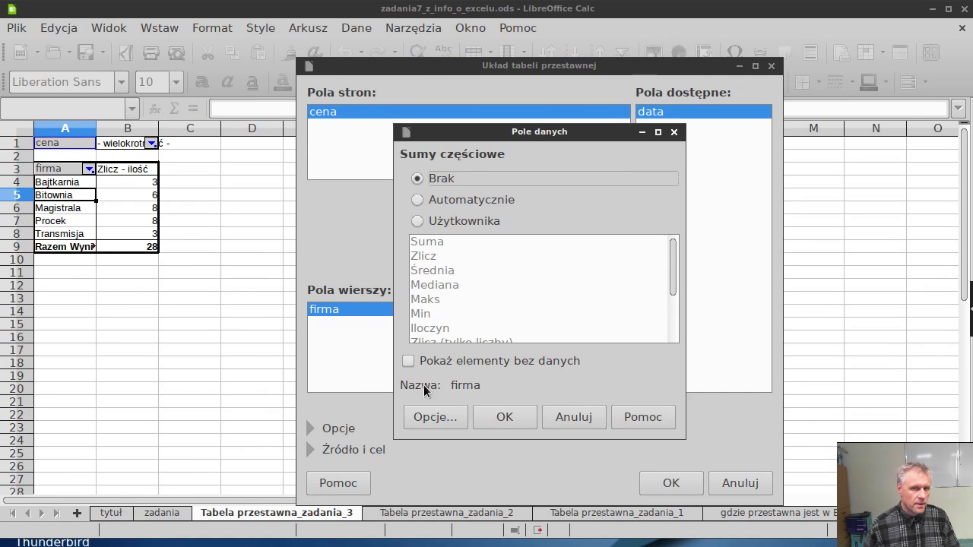
pyautogui.click(437, 418)
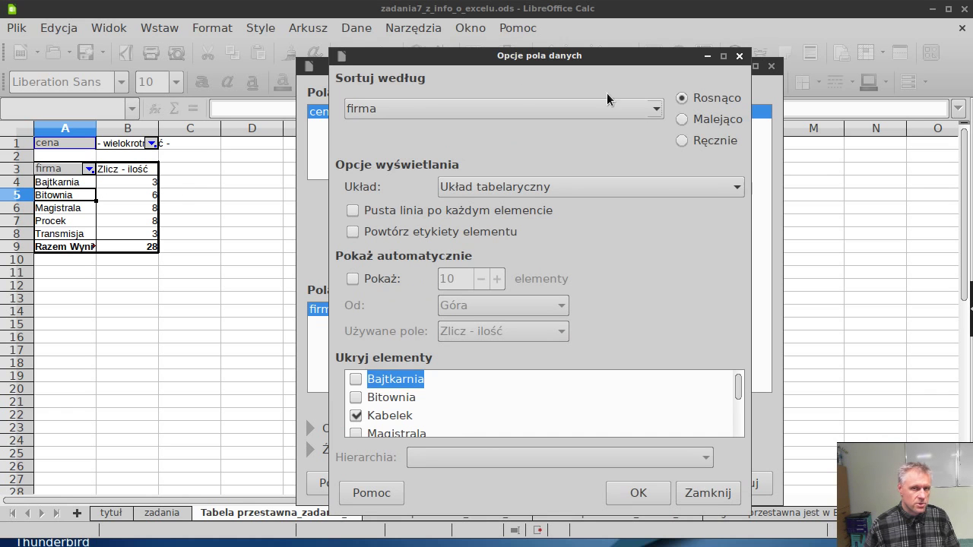
pyautogui.click(656, 110)
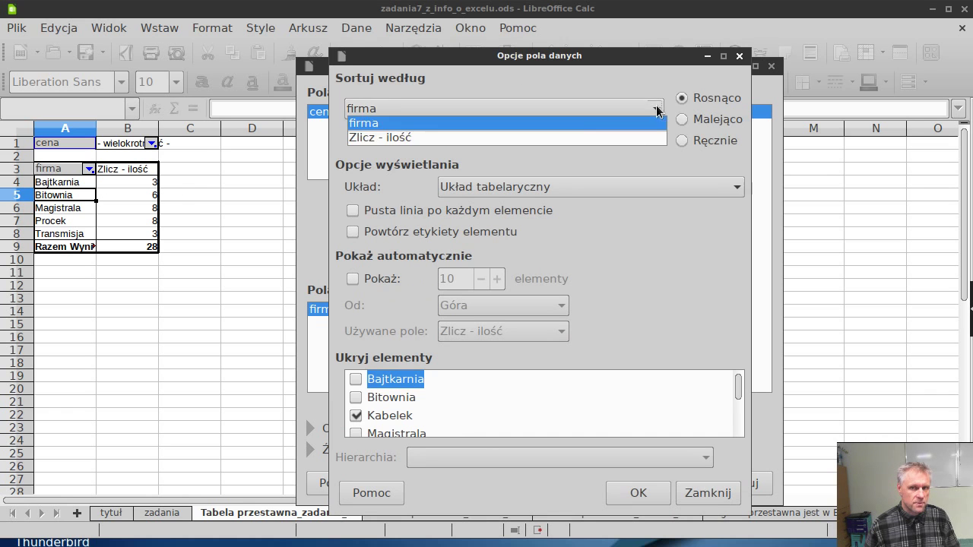
pyautogui.click(576, 142)
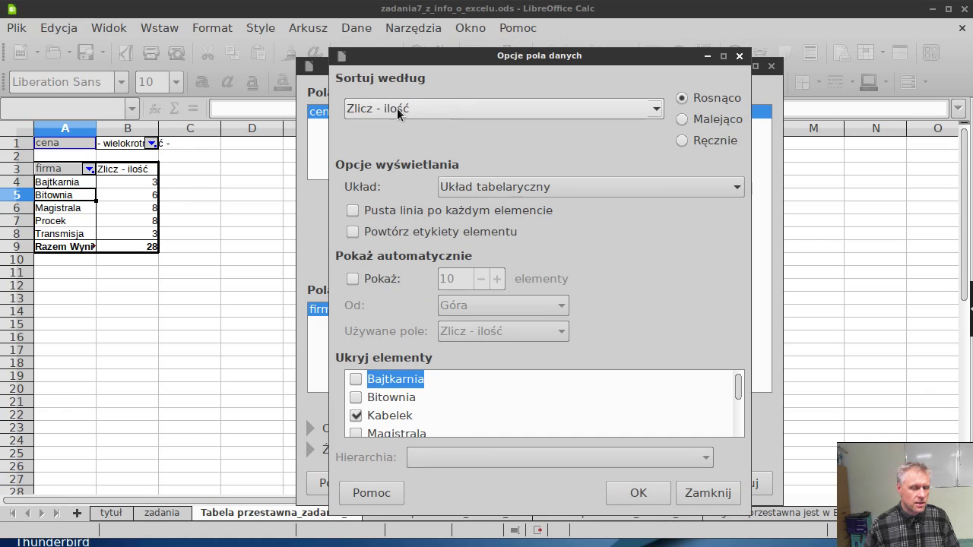
pyautogui.click(684, 120)
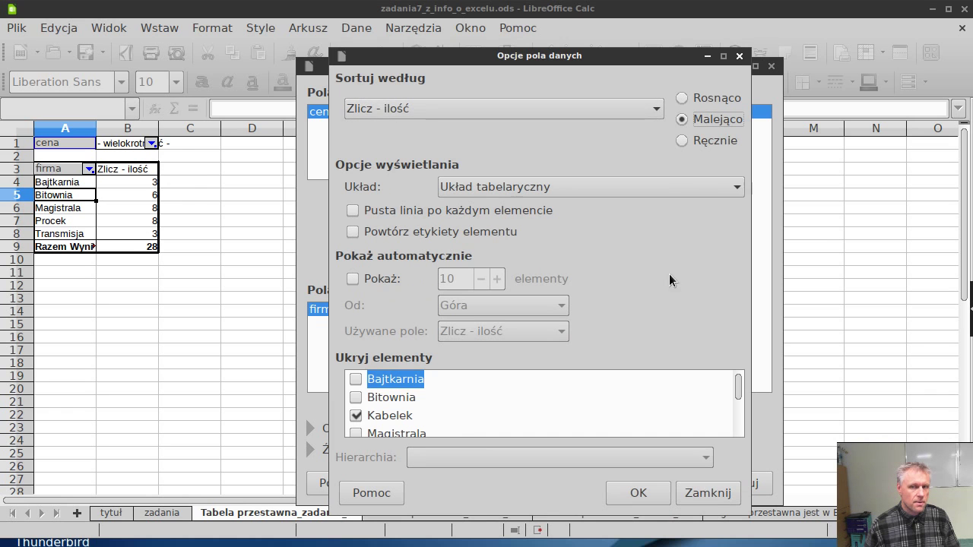
pyautogui.click(645, 495)
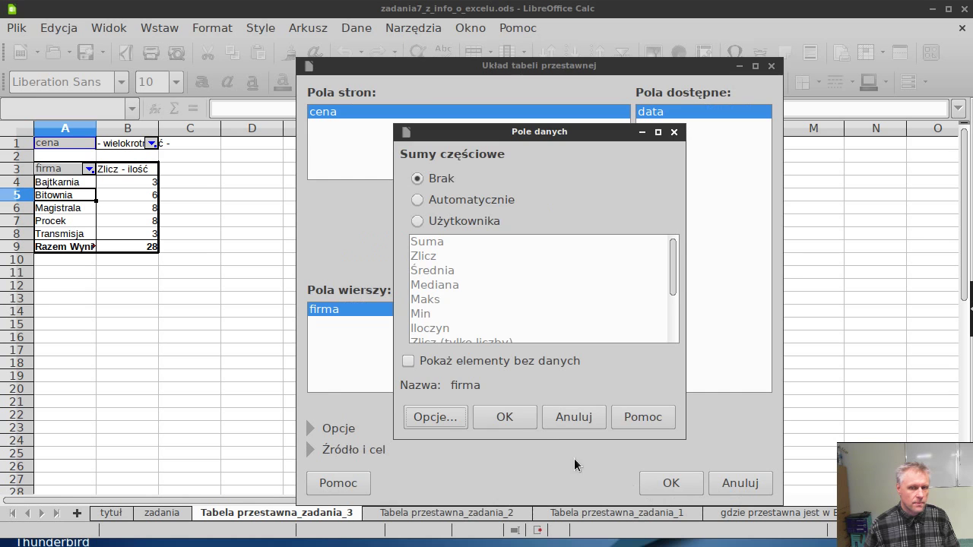
pyautogui.click(516, 419)
pyautogui.click(669, 484)
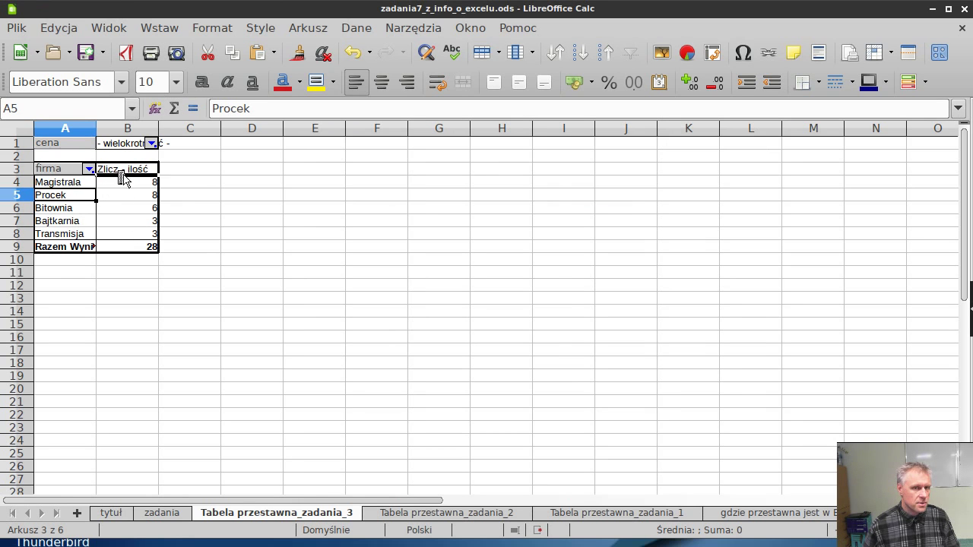
# Copy the sorted firm counts from A3:B8 and paste them as plain data at D5
pyautogui.moveTo(129, 196); pyautogui.dragTo(130, 195)
pyautogui.hotkey('ctrl', 'z')
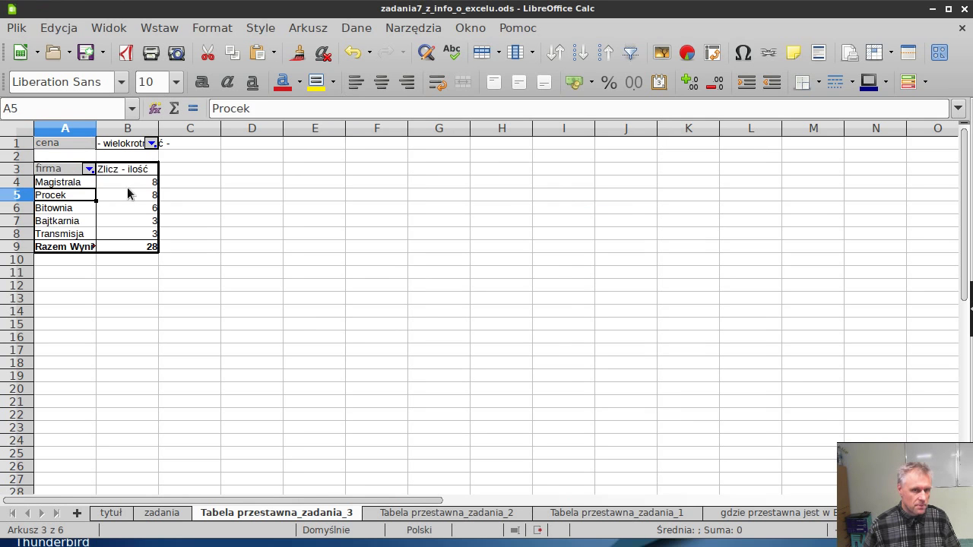
pyautogui.moveTo(150, 239); pyautogui.dragTo(63, 167)
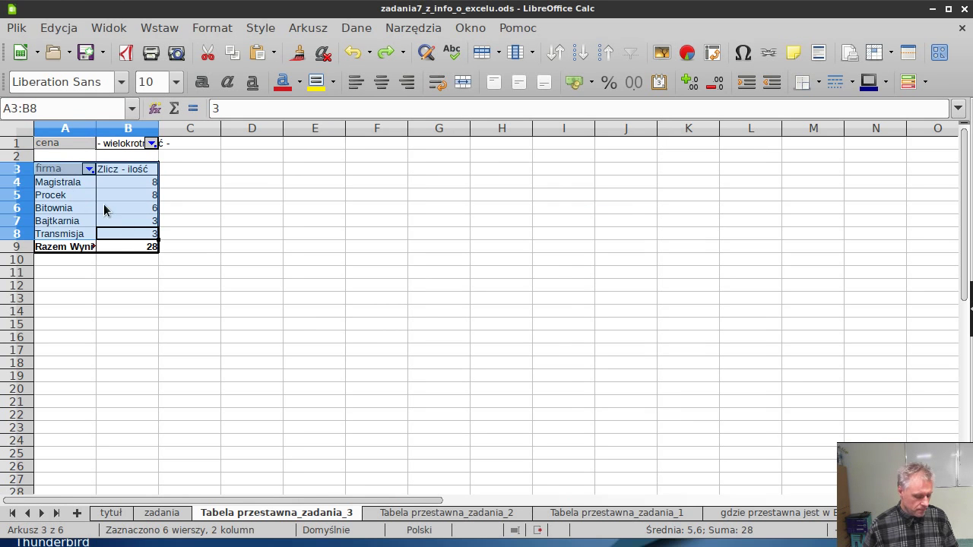
pyautogui.hotkey('ctrl', 'c')
pyautogui.moveTo(242, 196)
pyautogui.mouseDown()
pyautogui.moveTo(311, 213)
pyautogui.moveTo(311, 232)
pyautogui.moveTo(241, 195)
pyautogui.moveTo(316, 261)
pyautogui.mouseUp()
pyautogui.hotkey('ctrl', 'v')
pyautogui.click(284, 208)
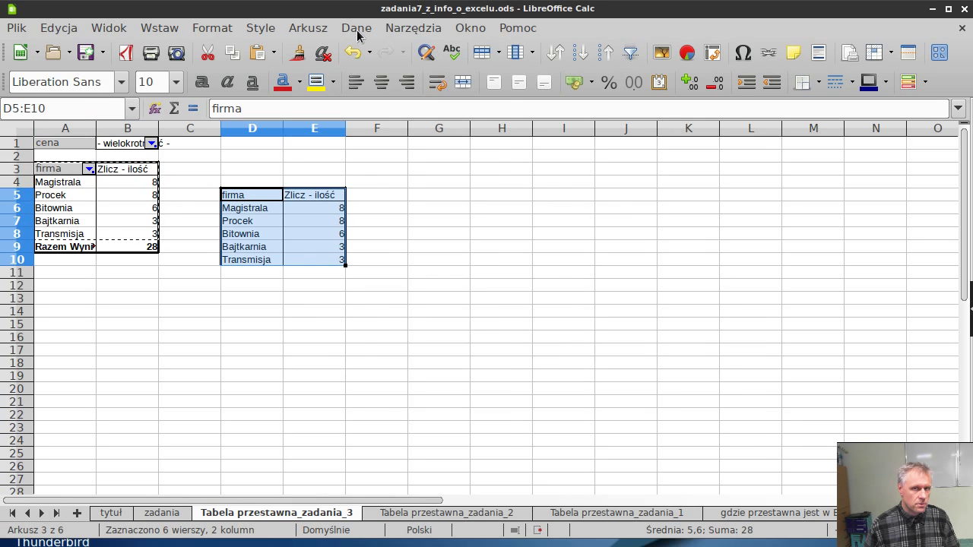
# Inspect the Sortowanie dialog for the pasted D5:E10 data, close it unsorted, and switch programs
pyautogui.click(355, 31)
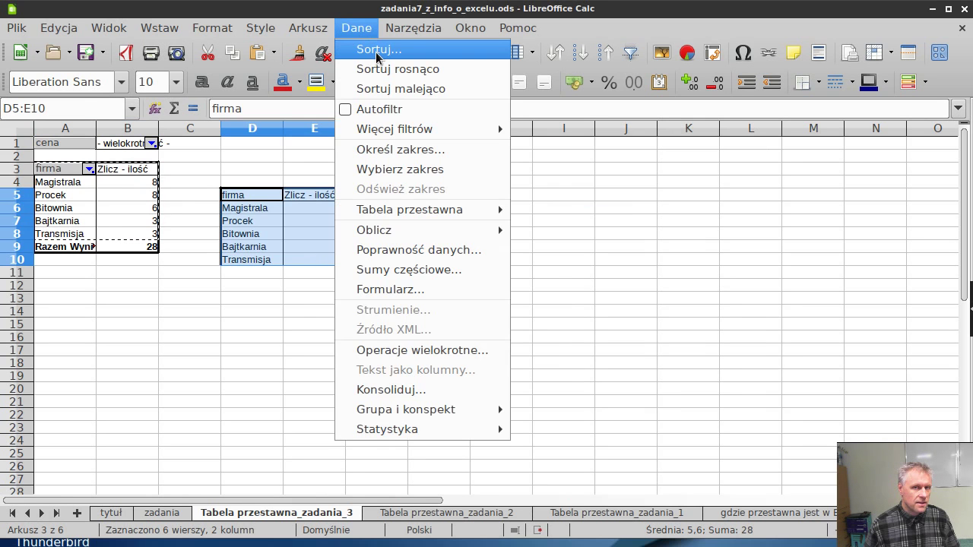
pyautogui.click(372, 50)
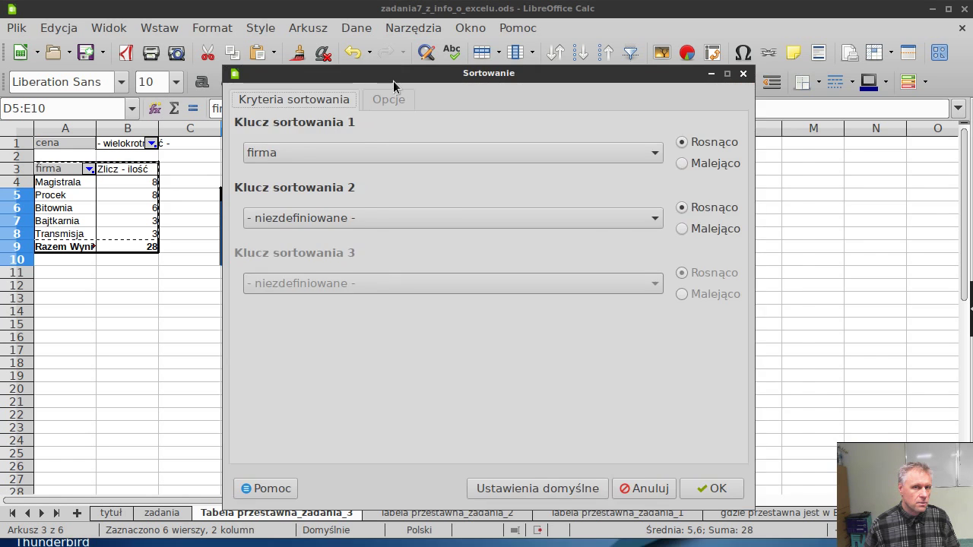
pyautogui.moveTo(393, 82); pyautogui.dragTo(560, 101)
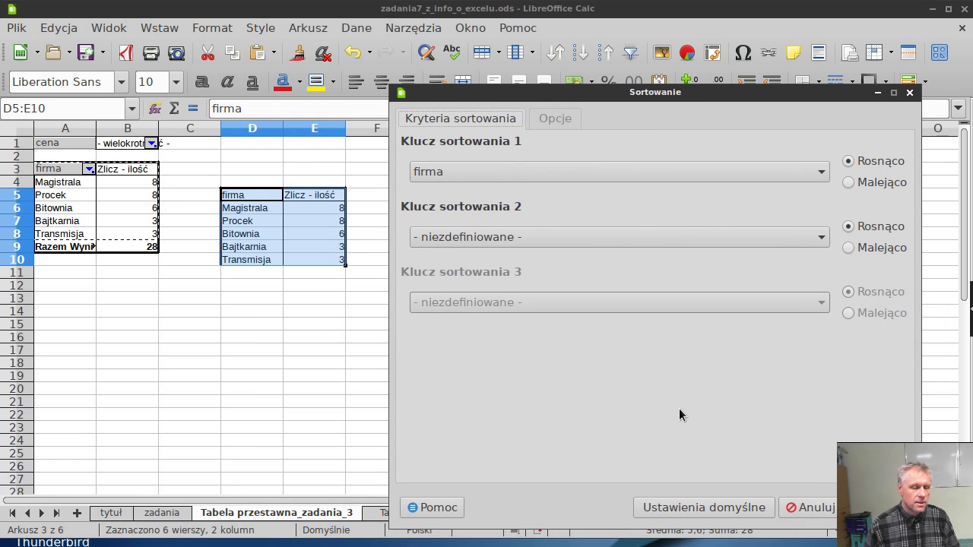
pyautogui.click(909, 94)
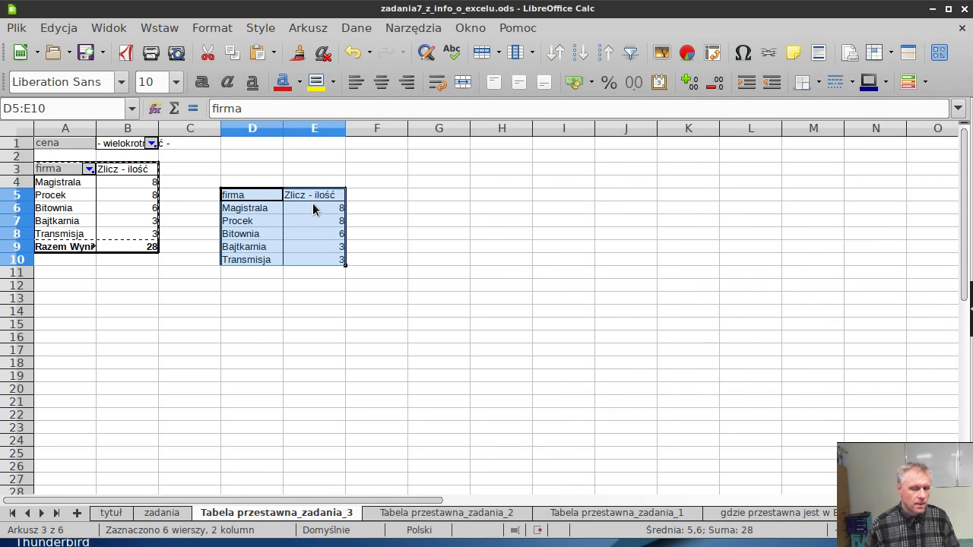
pyautogui.hotkey('alt', 'Tab')
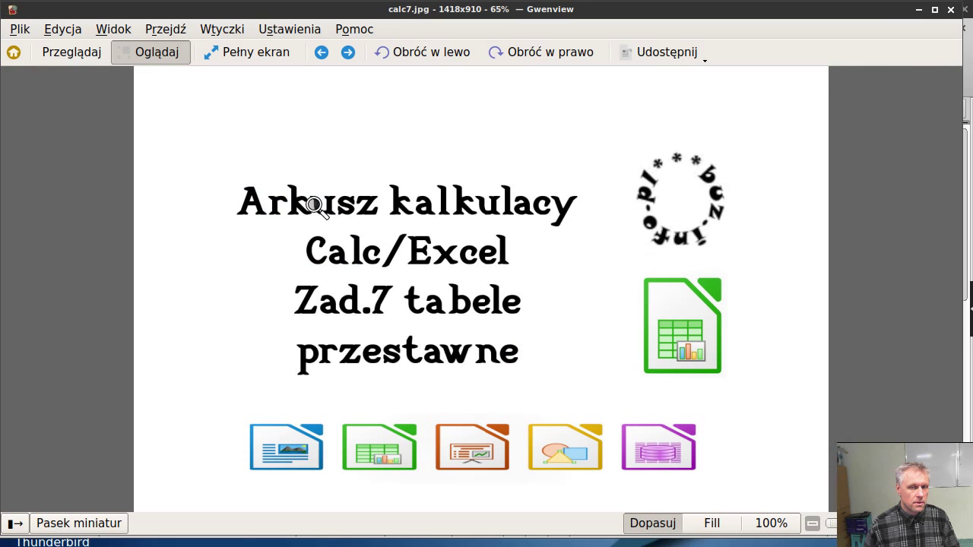